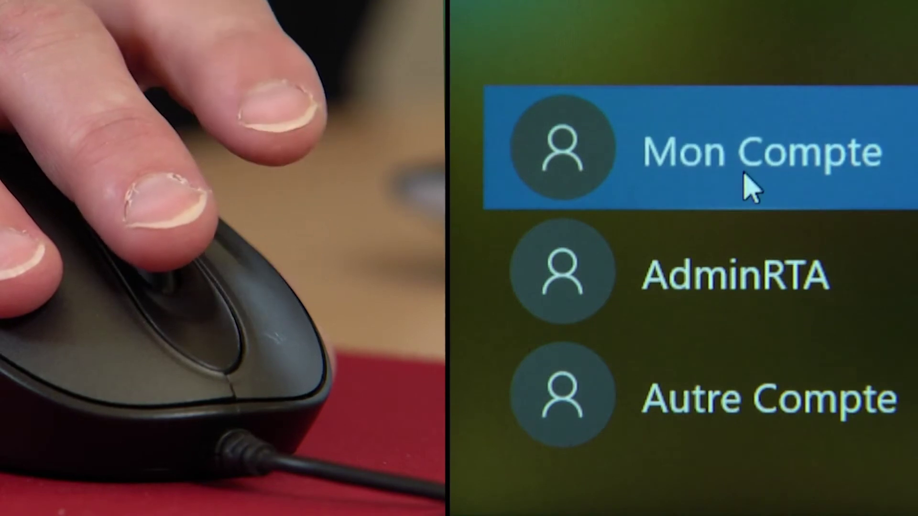
# Select the account and try a password, dismissing the incorrect-password error
pyautogui.click(908, 138)
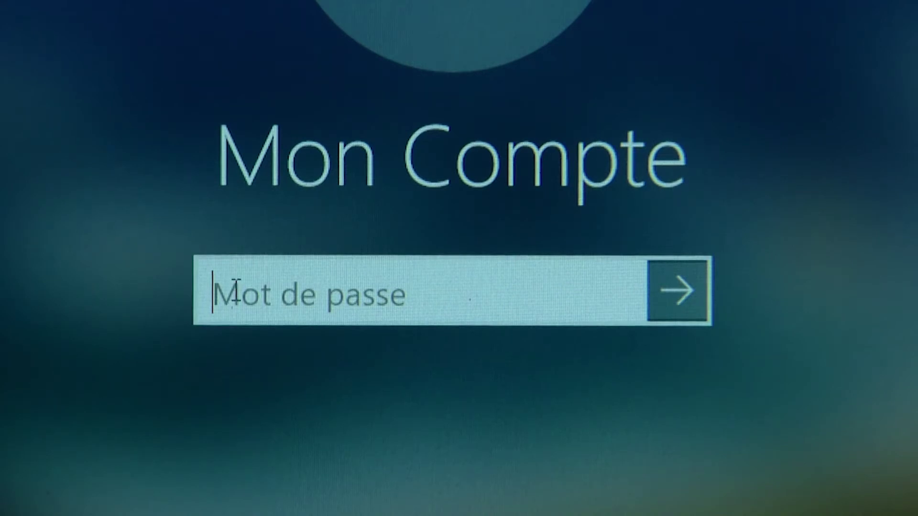
pyautogui.click(253, 305)
pyautogui.write('•••')
pyautogui.press('Return')
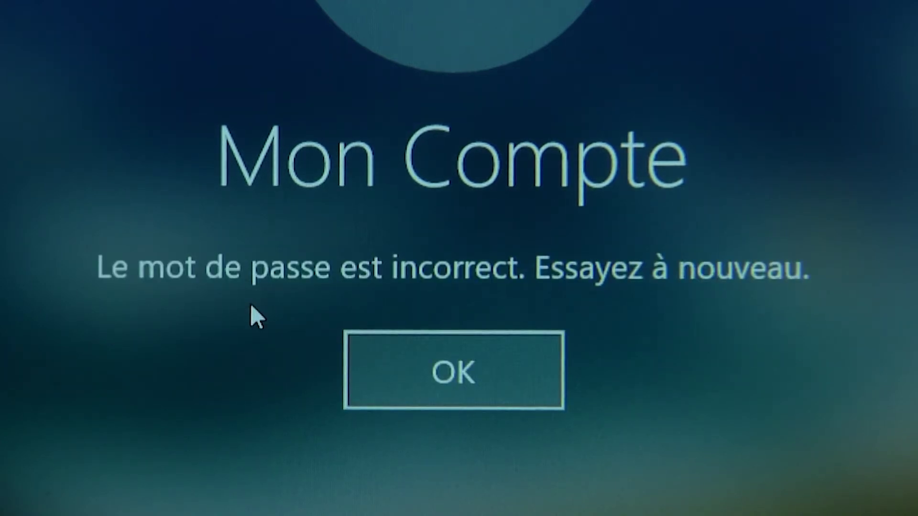
pyautogui.click(433, 397)
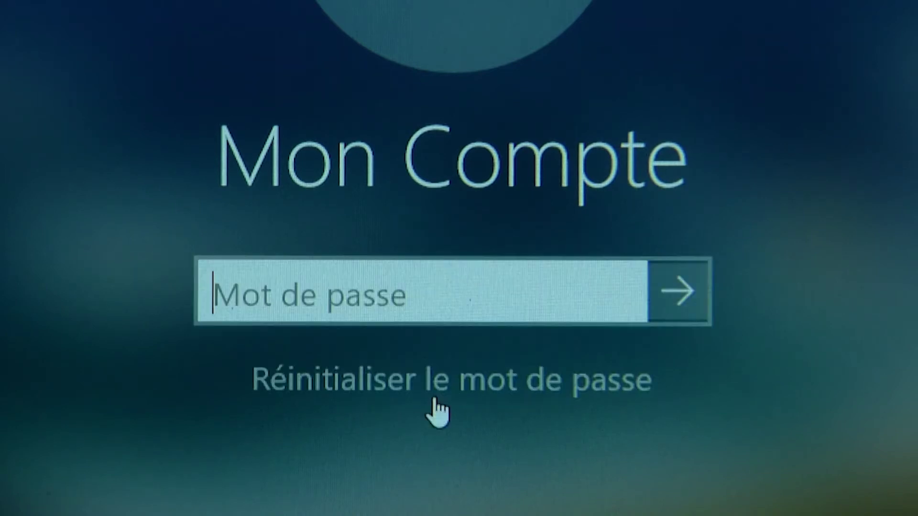
# Retype the password, checking it with the reveal icon and Caps Lock, and sign in
pyautogui.write('•••')
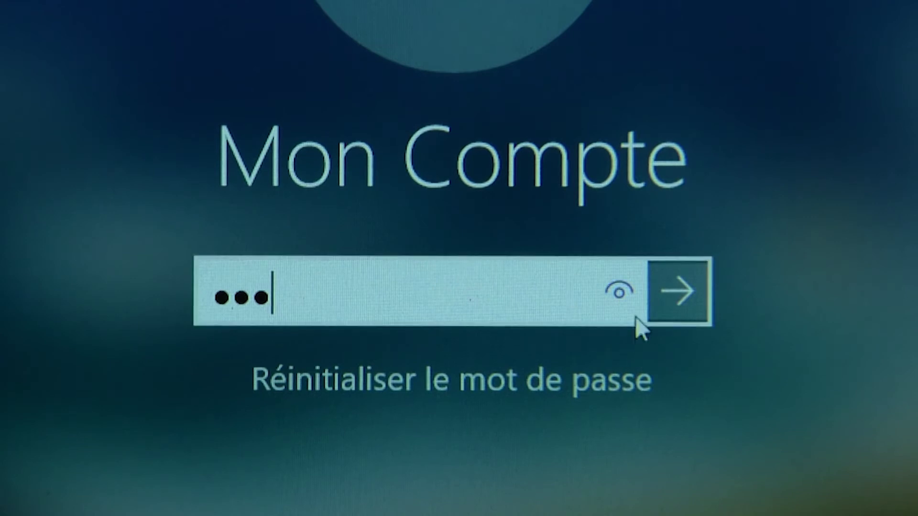
pyautogui.click(628, 305)
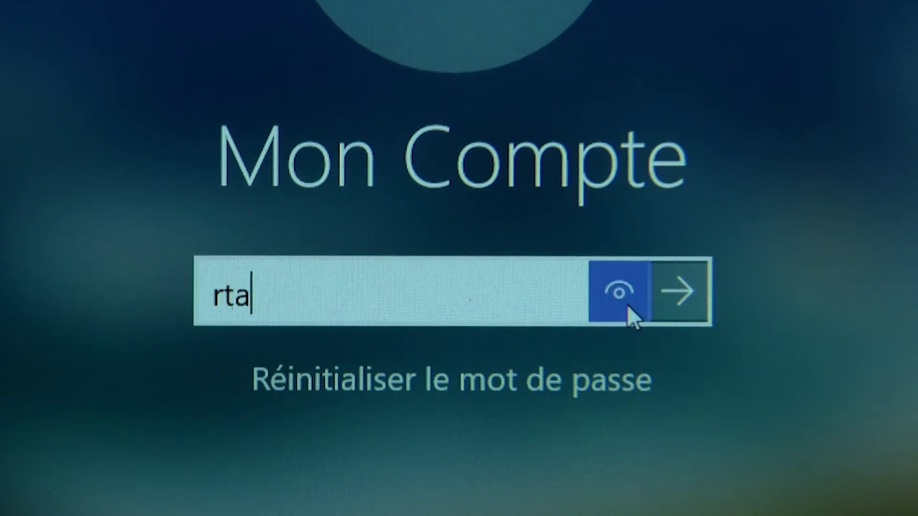
pyautogui.press('capslock')
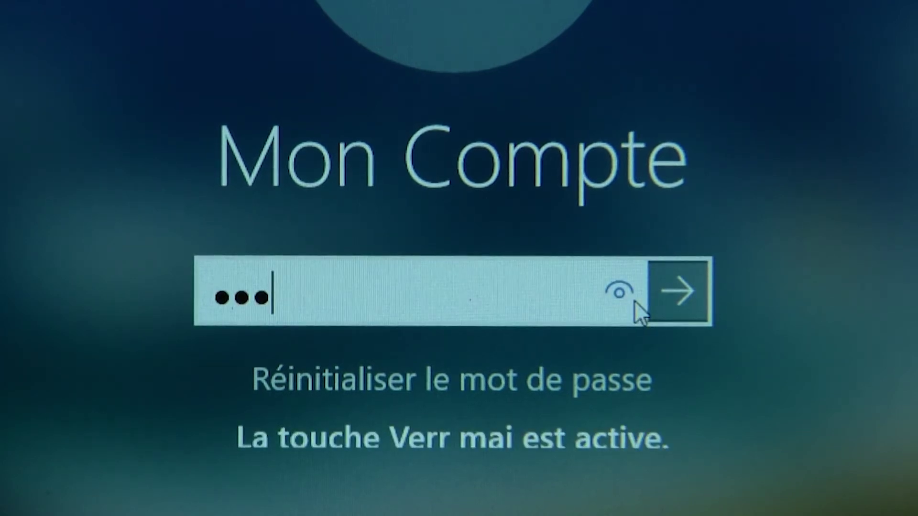
pyautogui.press('capslock')
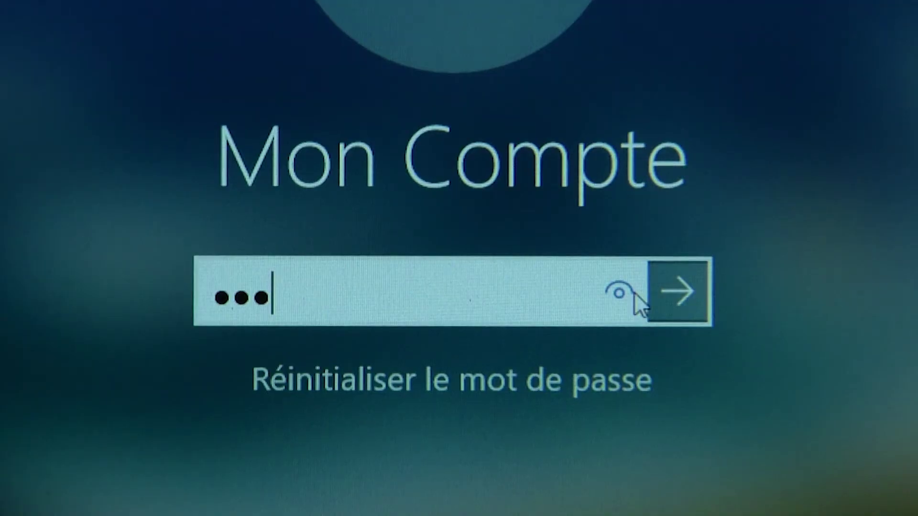
pyautogui.write('1234')
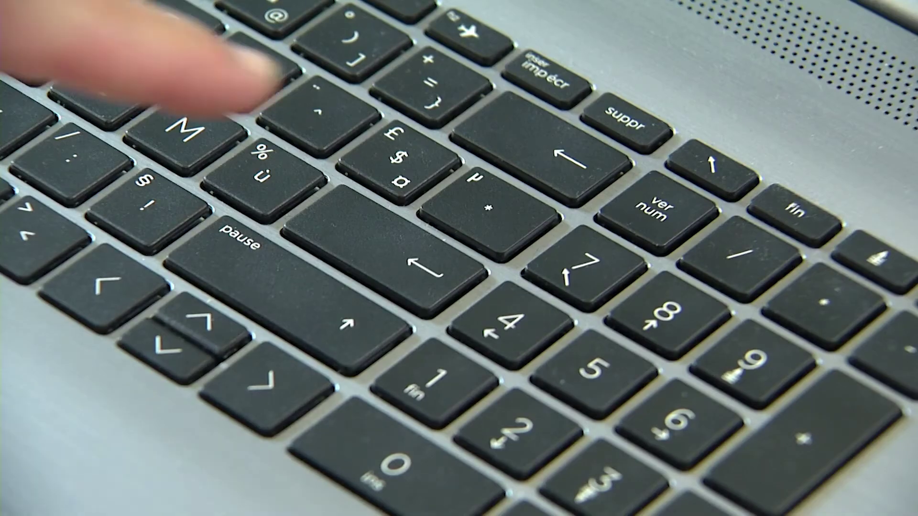
pyautogui.press('Return')
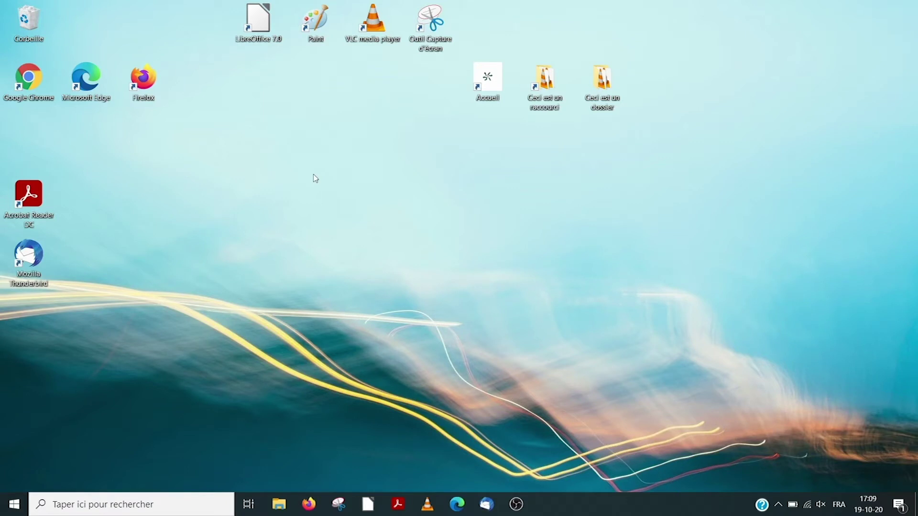
pyautogui.click(313, 175)
pyautogui.click(263, 18)
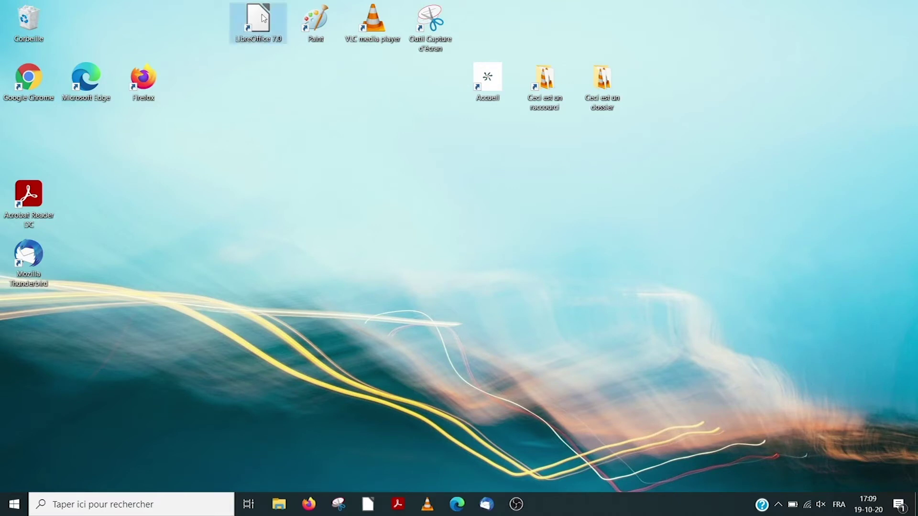
pyautogui.click(263, 18)
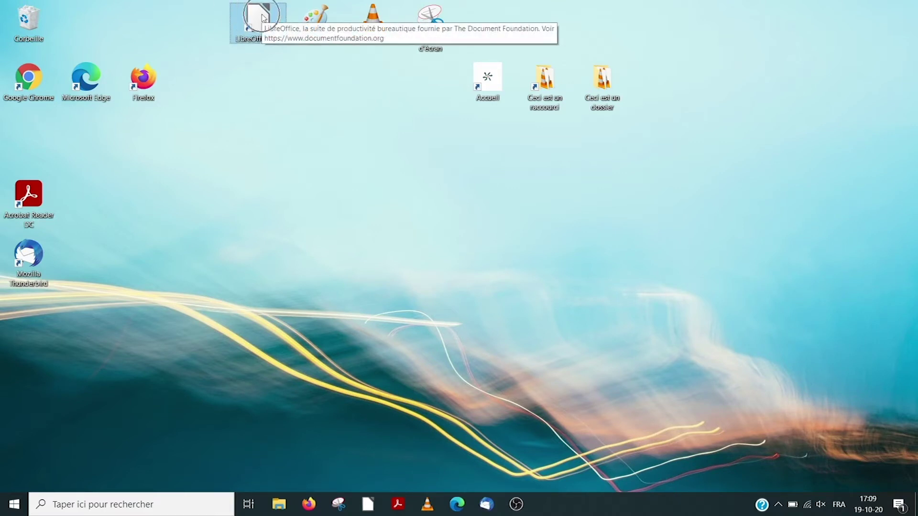
pyautogui.click(318, 21)
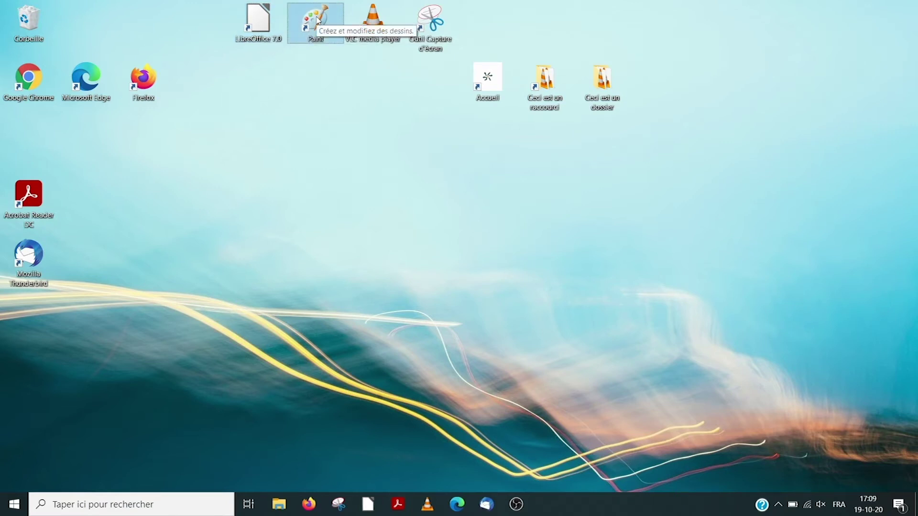
pyautogui.click(377, 24)
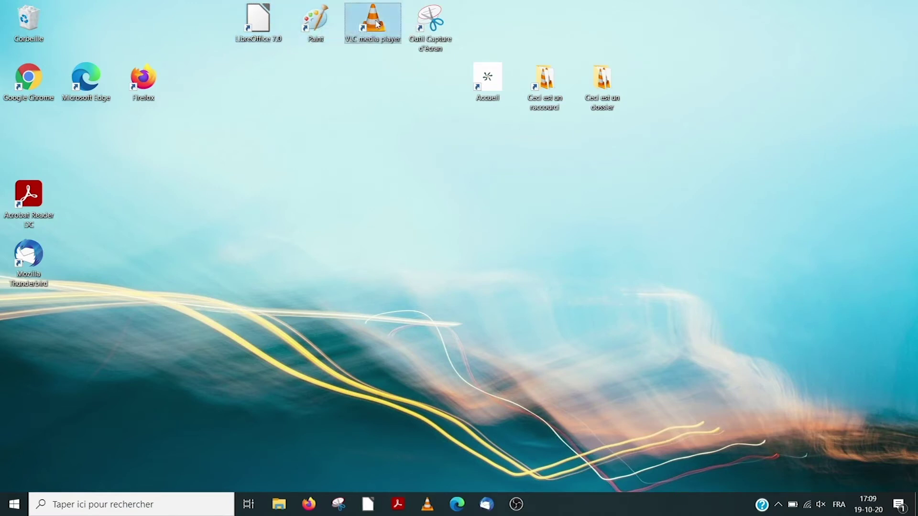
pyautogui.click(436, 24)
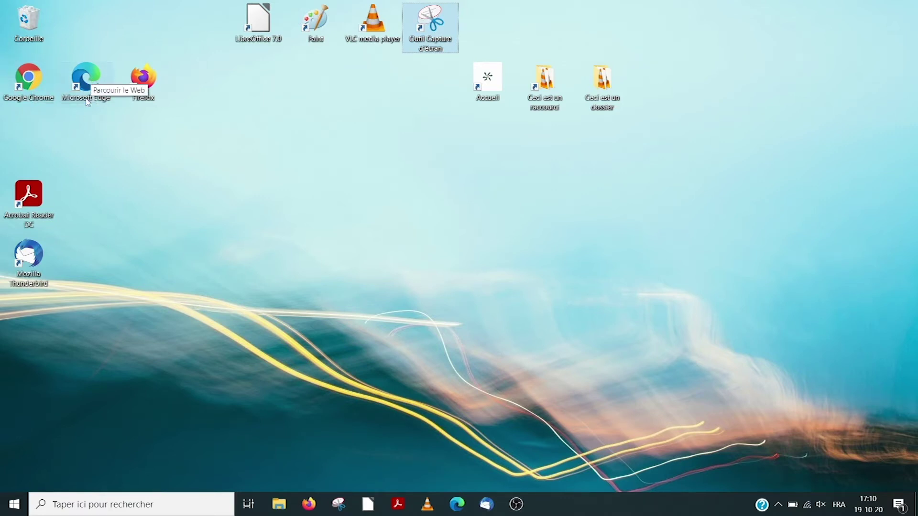
pyautogui.moveTo(551, 111)
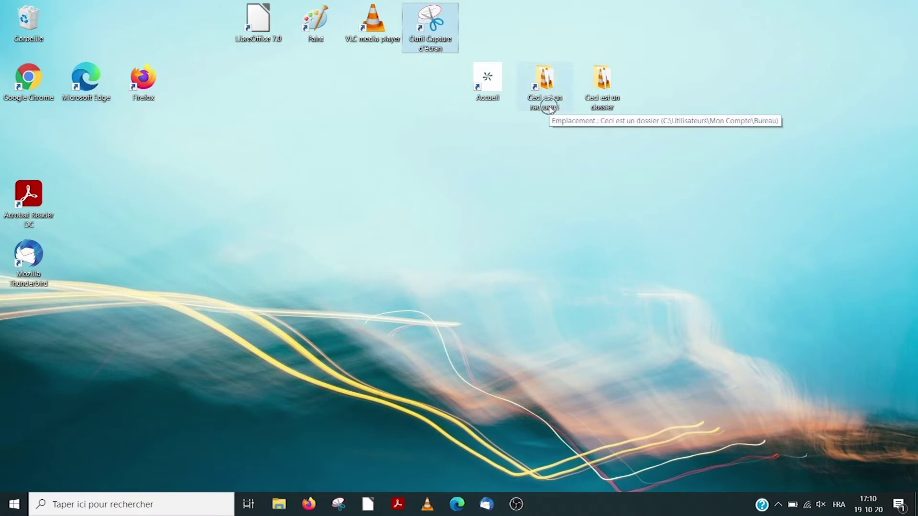
pyautogui.moveTo(488, 92)
pyautogui.press('ctrl')
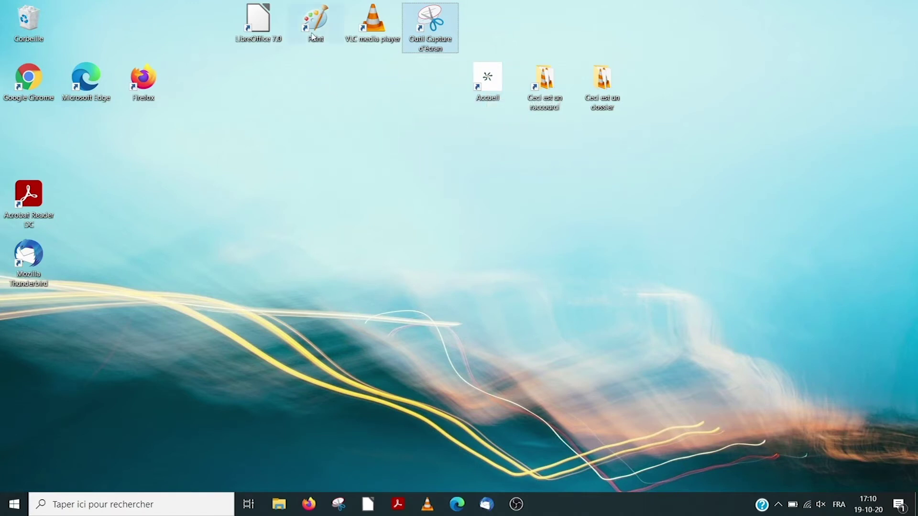
pyautogui.moveTo(313, 36)
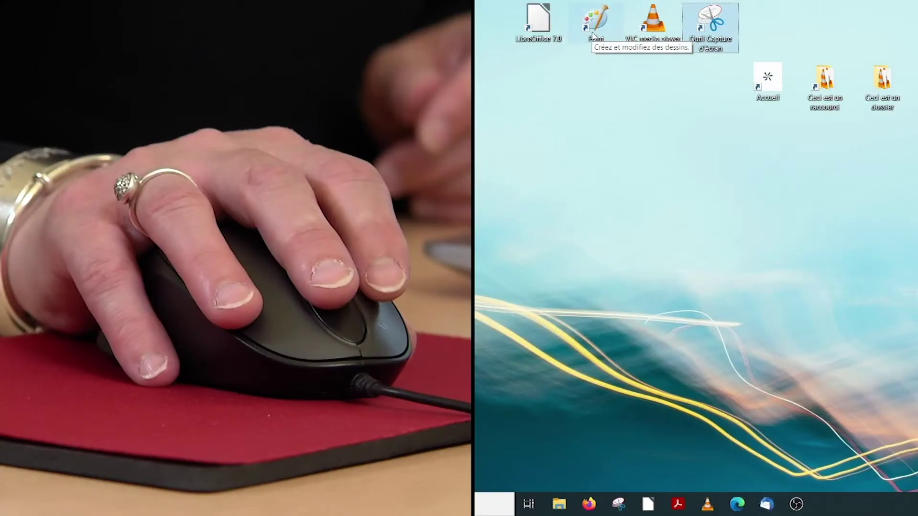
# Launch Paint from its desktop shortcut, maximize the window, then close it
pyautogui.click(314, 36)
pyautogui.doubleClick(594, 36)
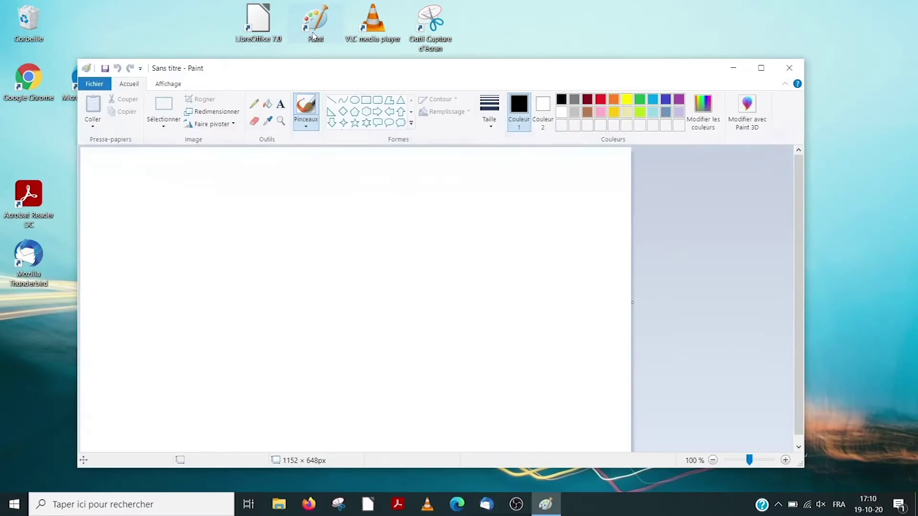
pyautogui.click(761, 69)
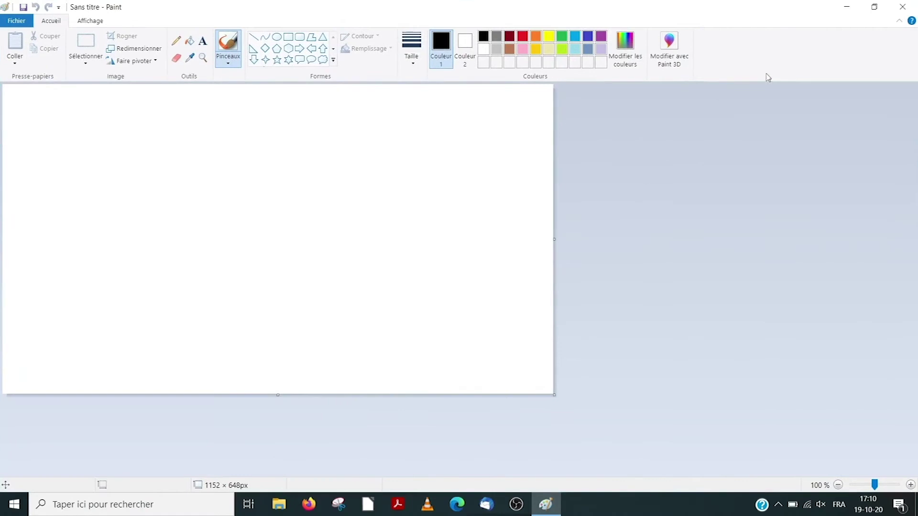
pyautogui.click(903, 6)
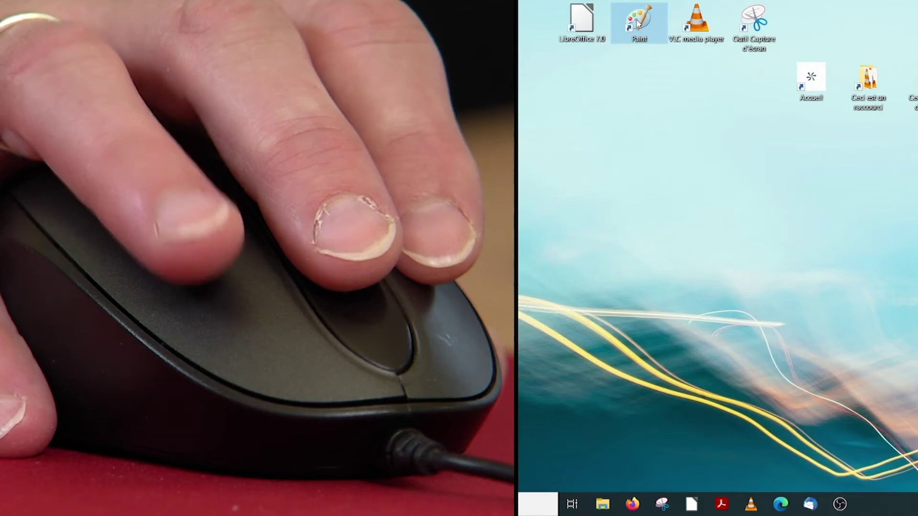
# Relaunch Paint through the shortcut's Ouvrir context-menu entry and minimize it
pyautogui.rightClick(638, 24)
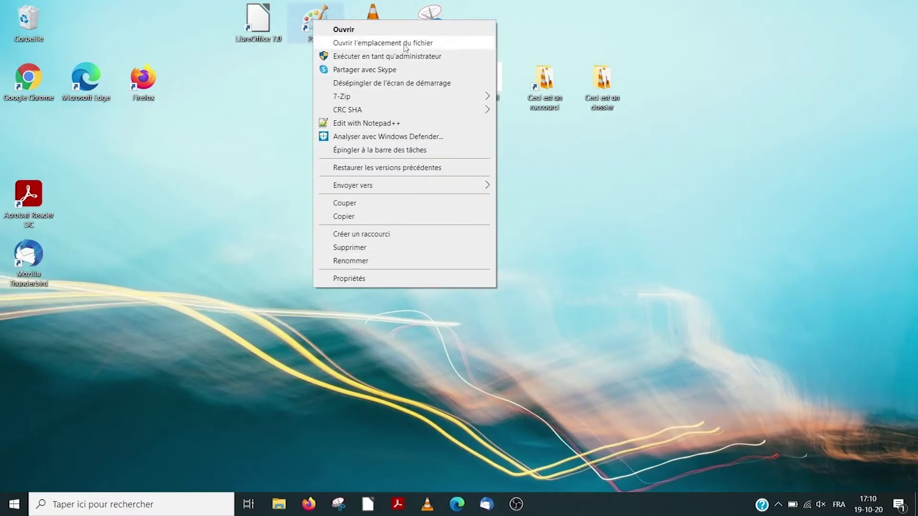
pyautogui.click(362, 33)
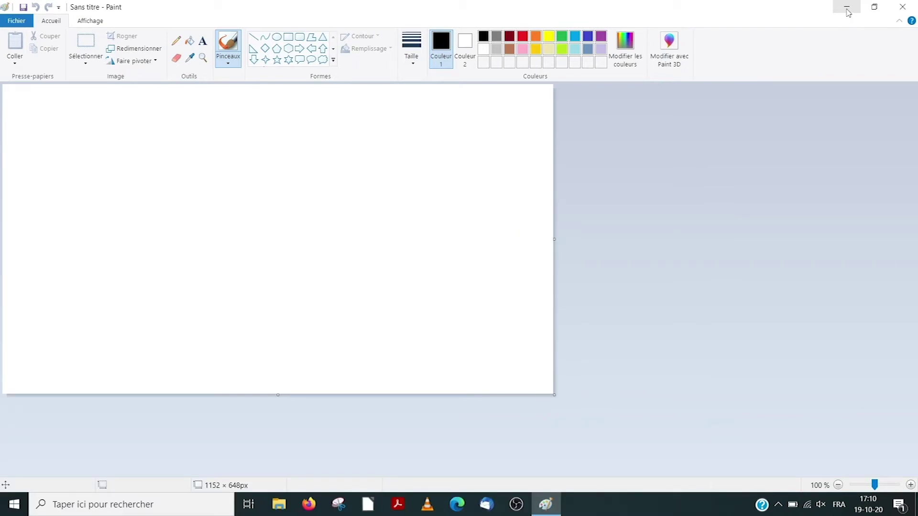
pyautogui.click(847, 12)
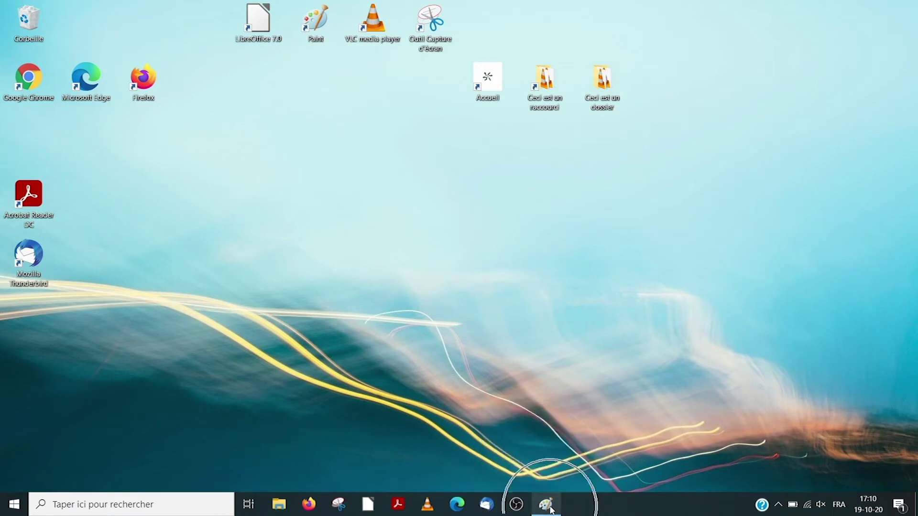
# Bring Paint back, restore it down to a window, move it up-left, then close Paint
pyautogui.click(552, 510)
pyautogui.click(872, 10)
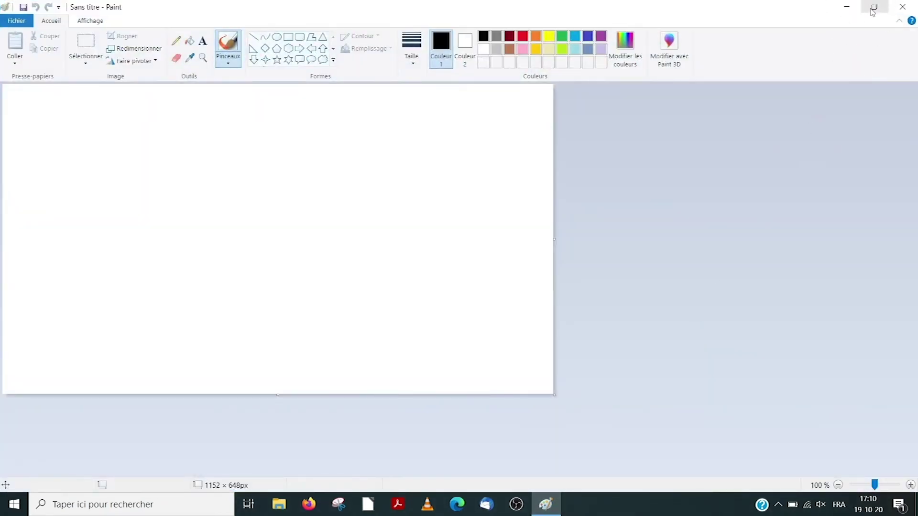
pyautogui.click(872, 11)
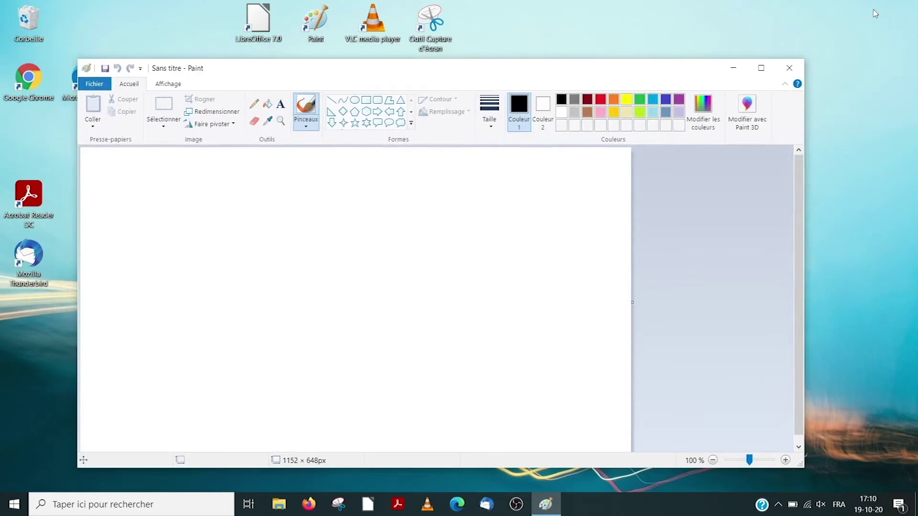
pyautogui.moveTo(626, 72)
pyautogui.mouseDown()
pyautogui.moveTo(457, 63)
pyautogui.moveTo(729, 67)
pyautogui.moveTo(740, 2)
pyautogui.moveTo(729, 94)
pyautogui.moveTo(584, 102)
pyautogui.moveTo(487, 46)
pyautogui.moveTo(633, 37)
pyautogui.moveTo(670, 70)
pyautogui.mouseUp()
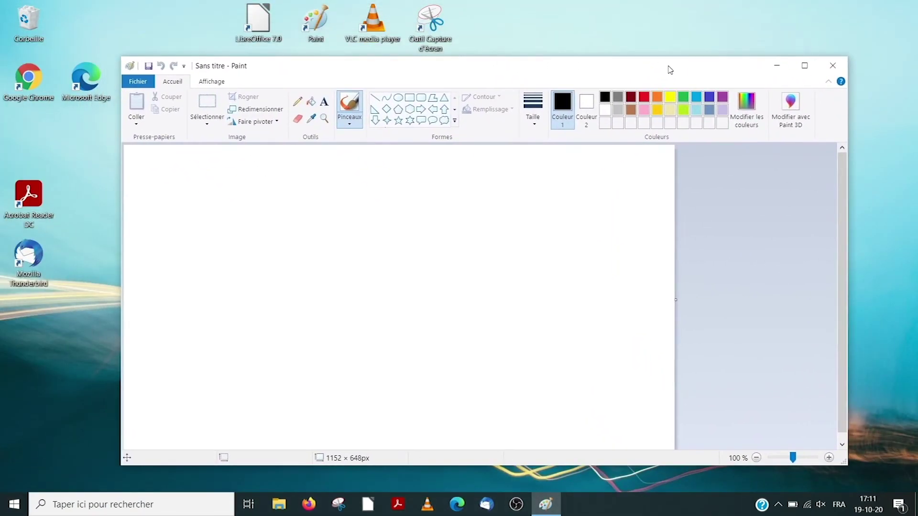
pyautogui.click(834, 67)
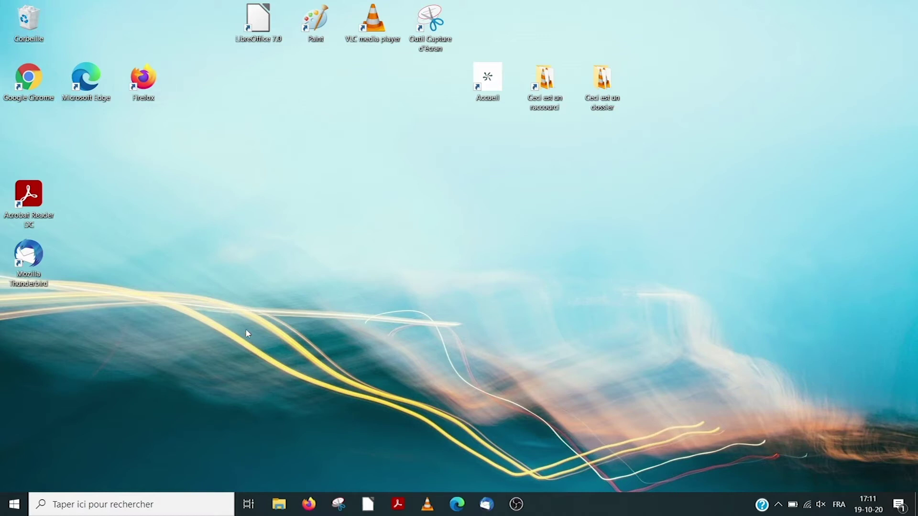
pyautogui.click(278, 504)
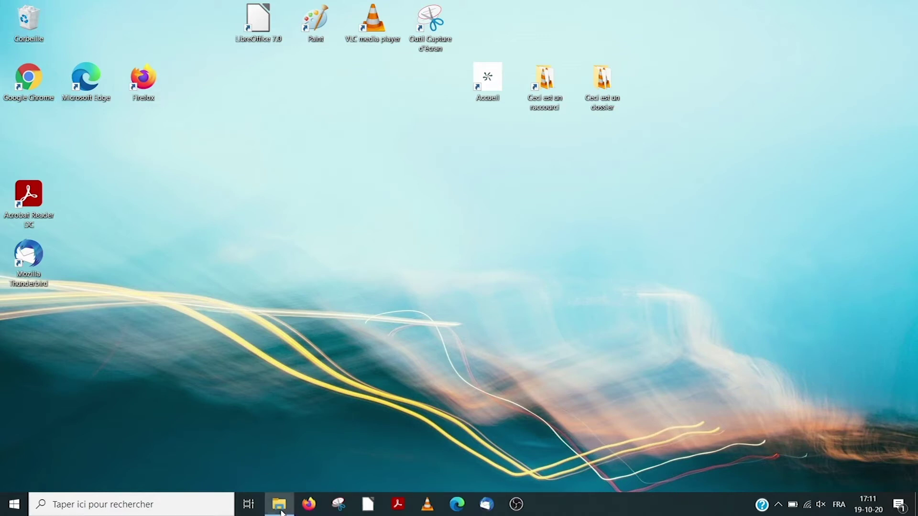
pyautogui.rightClick(139, 419)
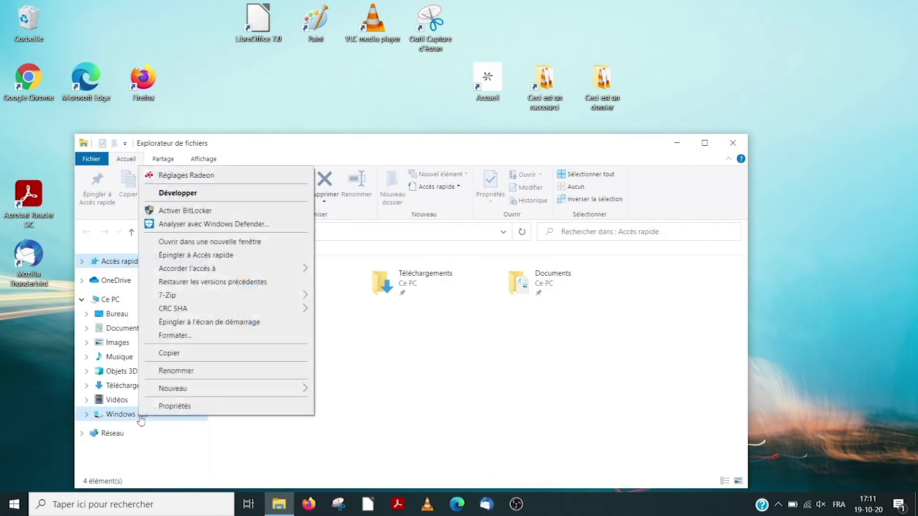
pyautogui.click(175, 406)
pyautogui.click(734, 143)
pyautogui.click(737, 143)
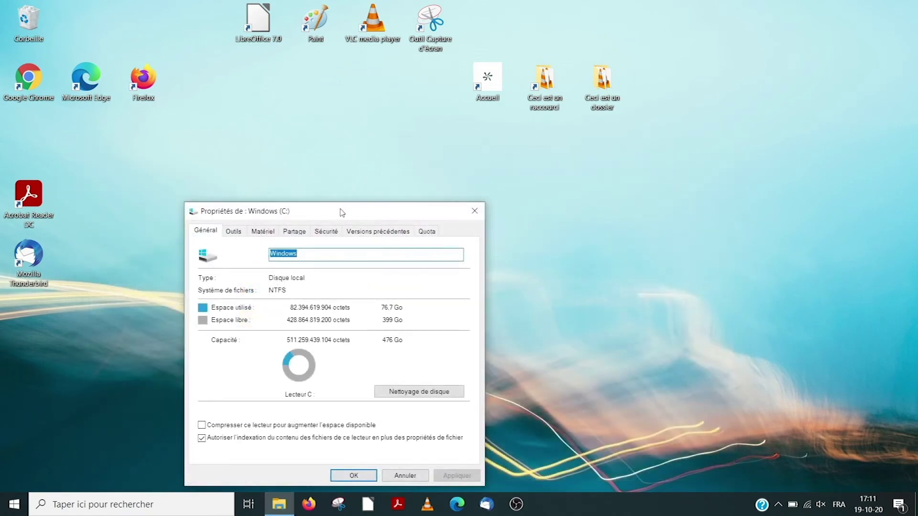
pyautogui.moveTo(342, 176); pyautogui.dragTo(342, 131)
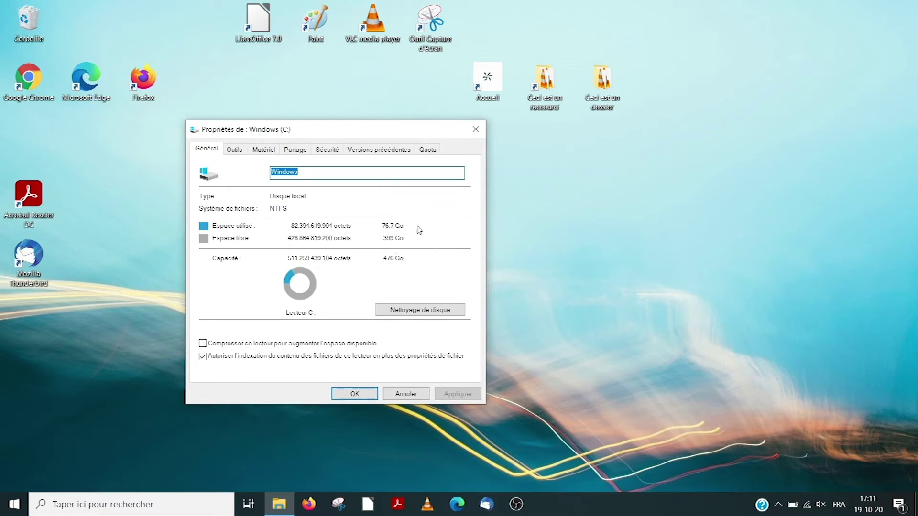
pyautogui.click(477, 128)
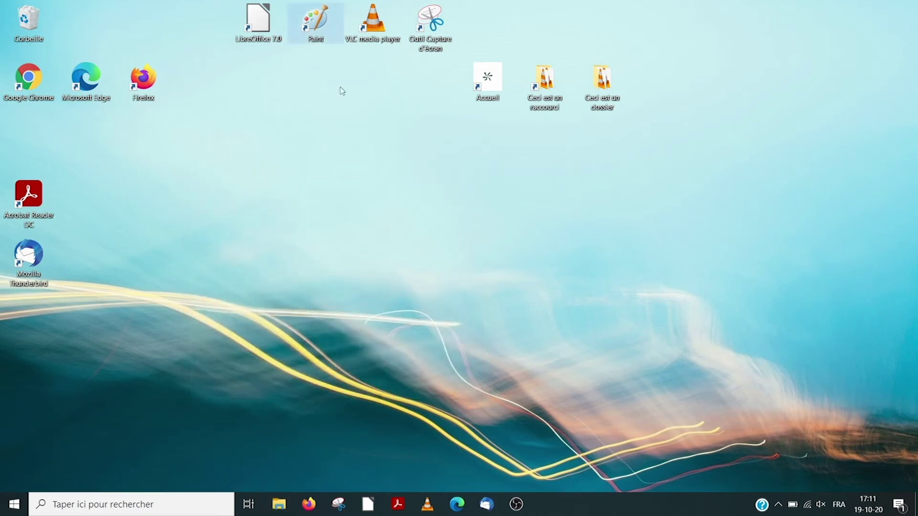
# Open the Recycle Bin and restore the folder 'un dossier effacé du bureau' to the desktop
pyautogui.doubleClick(26, 17)
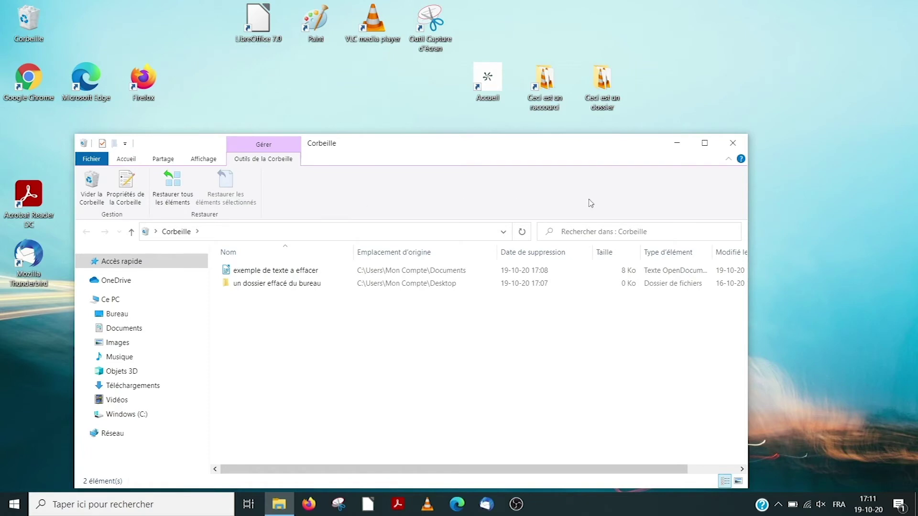
pyautogui.click(728, 159)
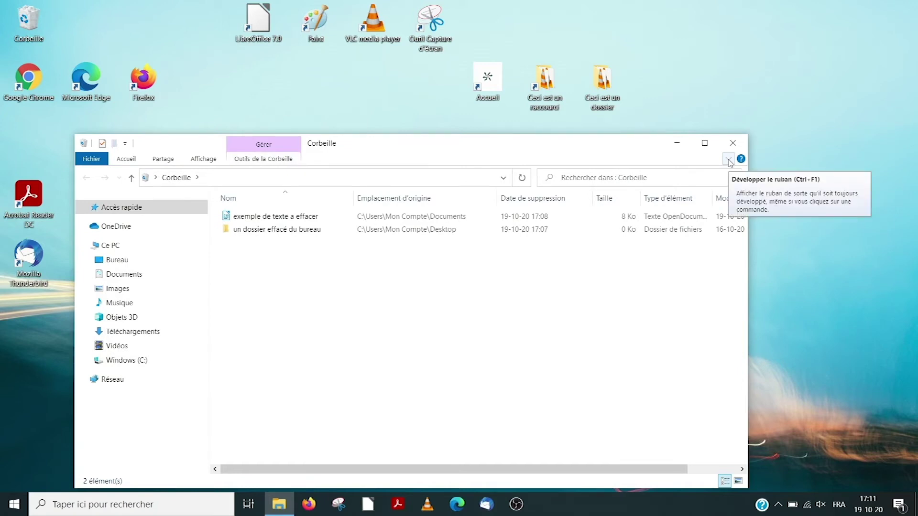
pyautogui.click(728, 160)
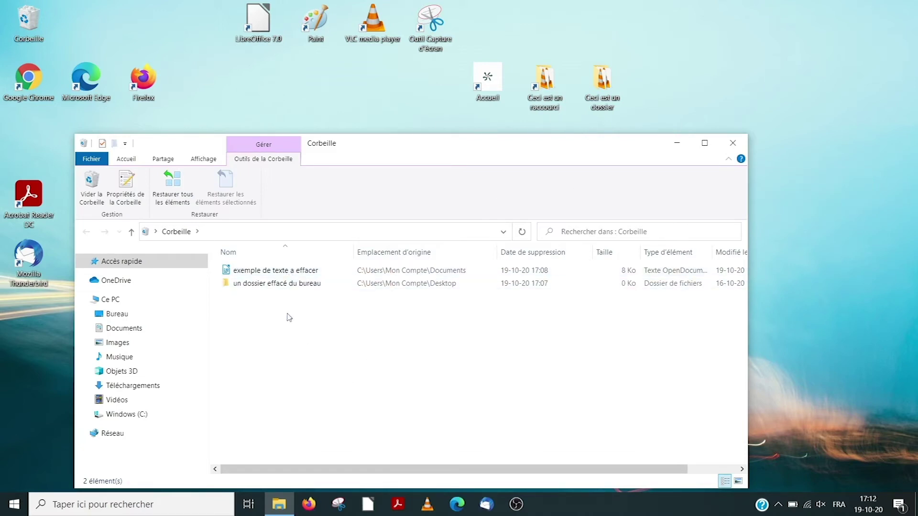
pyautogui.click(284, 285)
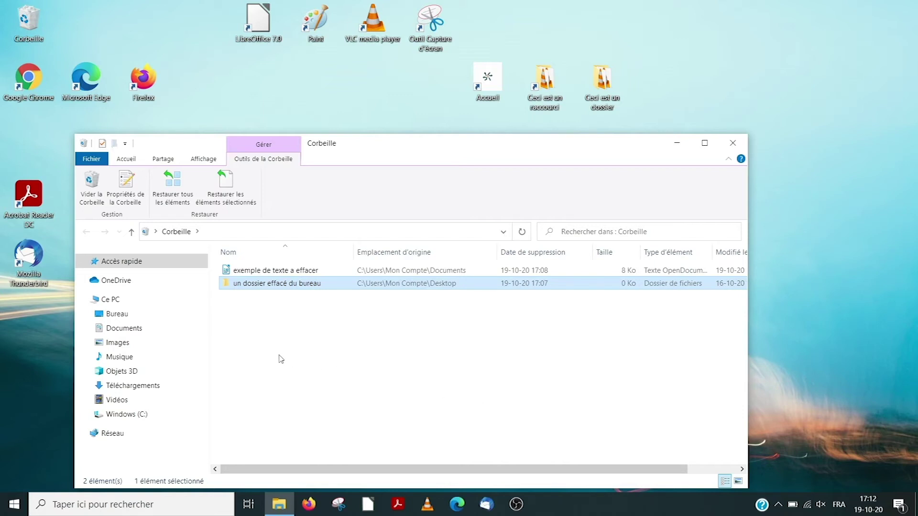
pyautogui.click(225, 191)
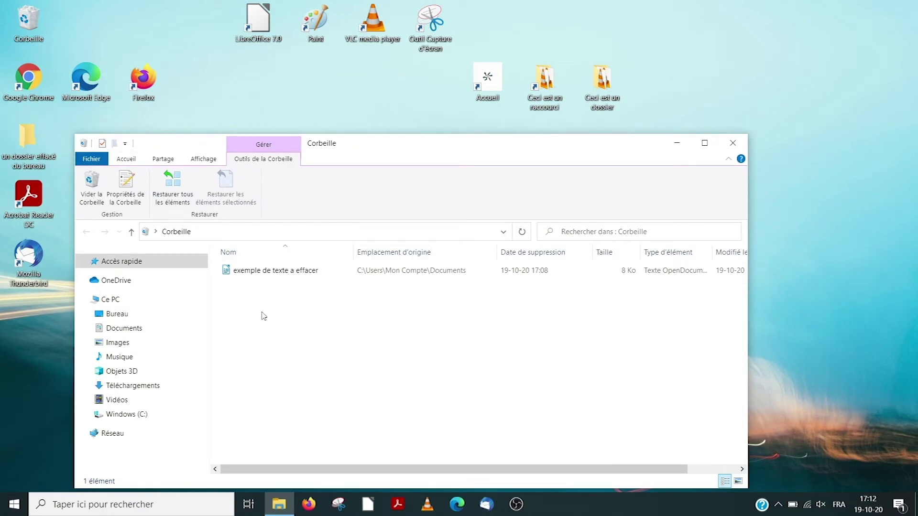
# Empty the Recycle Bin, confirming deletion of the remaining file, and close it
pyautogui.click(89, 188)
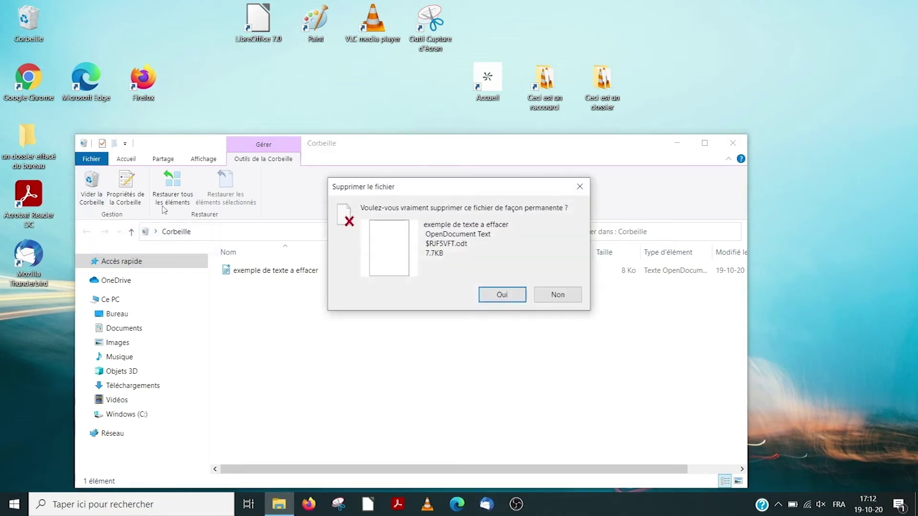
pyautogui.click(505, 298)
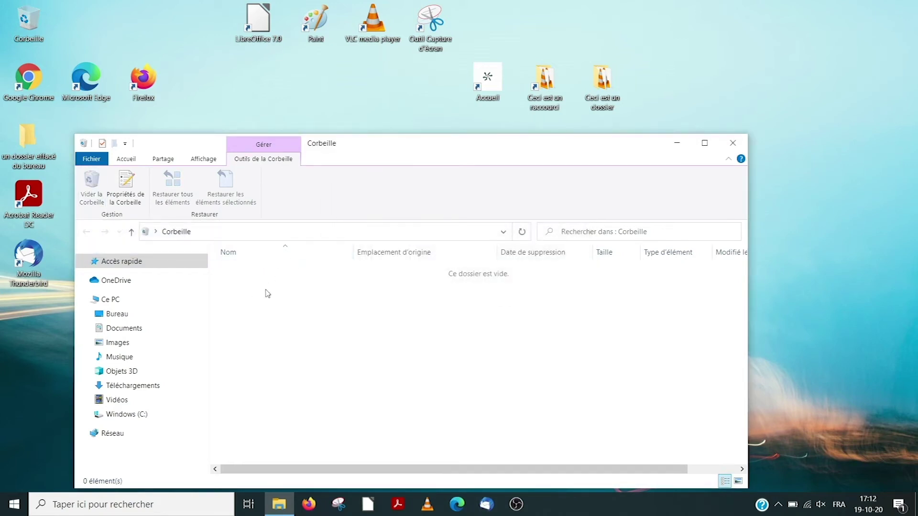
pyautogui.click(733, 142)
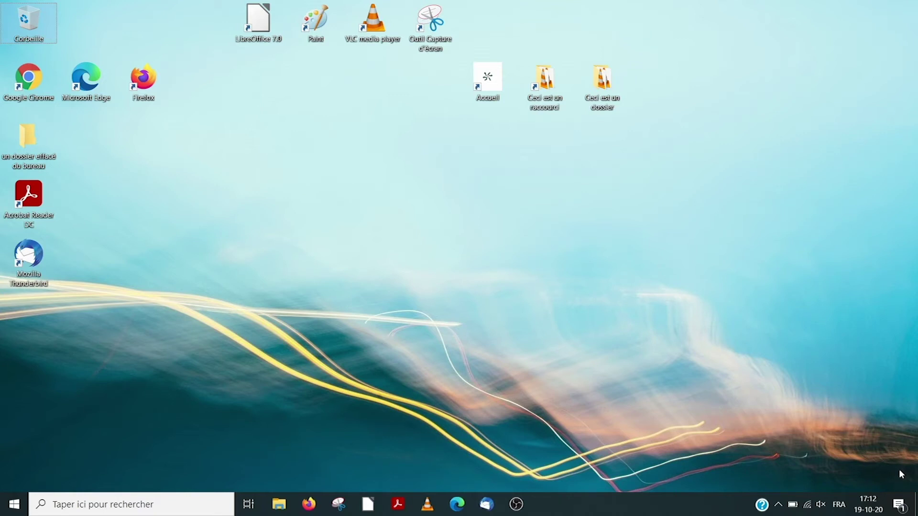
# Check the date on the calendar, then set the speaker volume to 10 and mute it
pyautogui.click(866, 513)
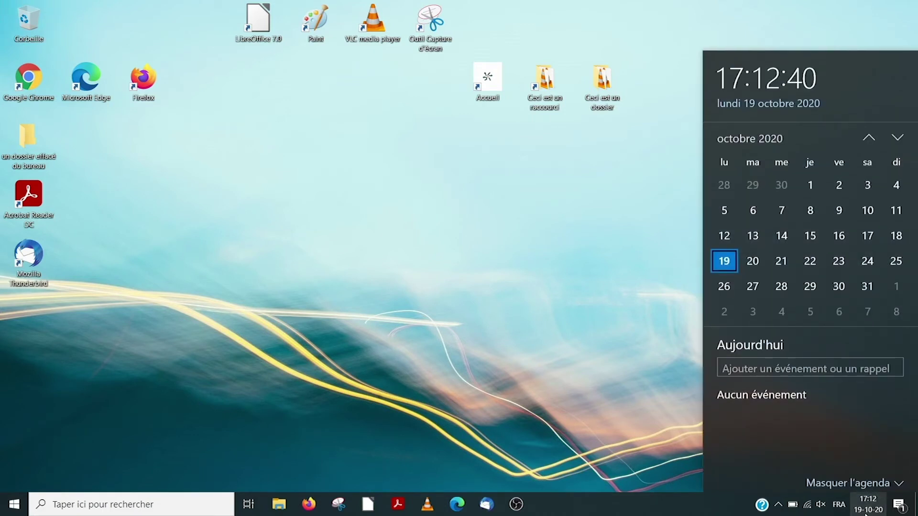
pyautogui.click(866, 514)
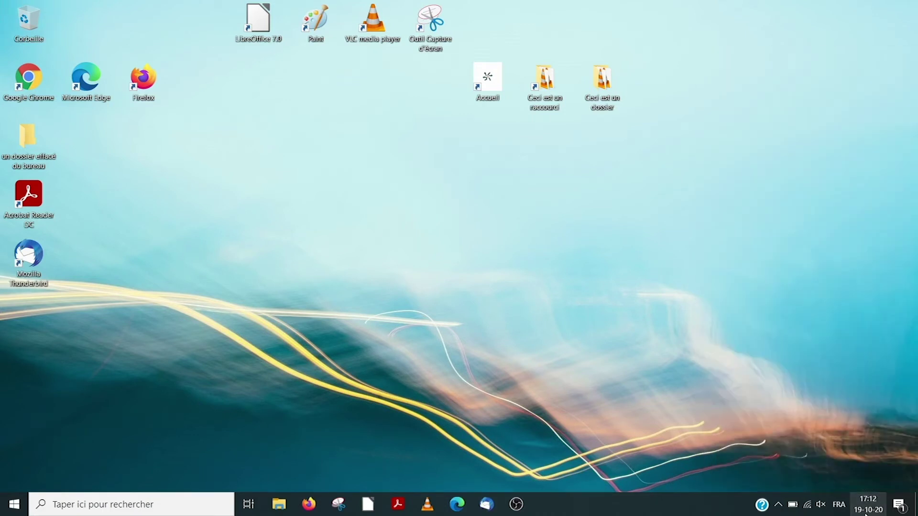
pyautogui.click(821, 506)
pyautogui.click(853, 476)
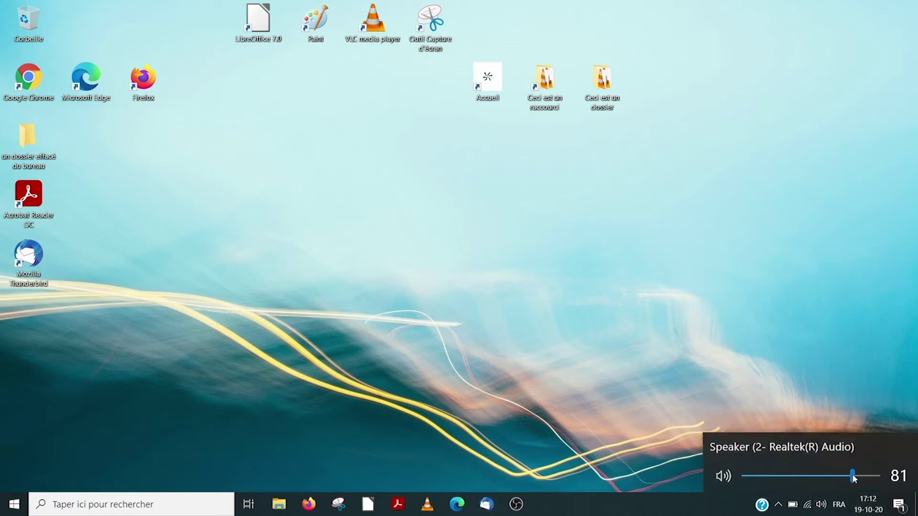
pyautogui.click(757, 477)
pyautogui.click(722, 476)
# Check the battery level and power mode from the taskbar battery icon
pyautogui.click(823, 505)
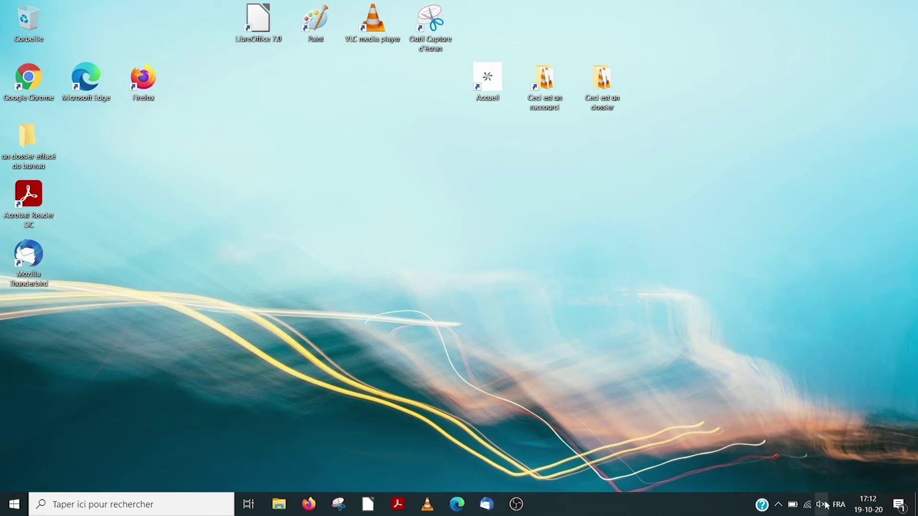
pyautogui.click(794, 501)
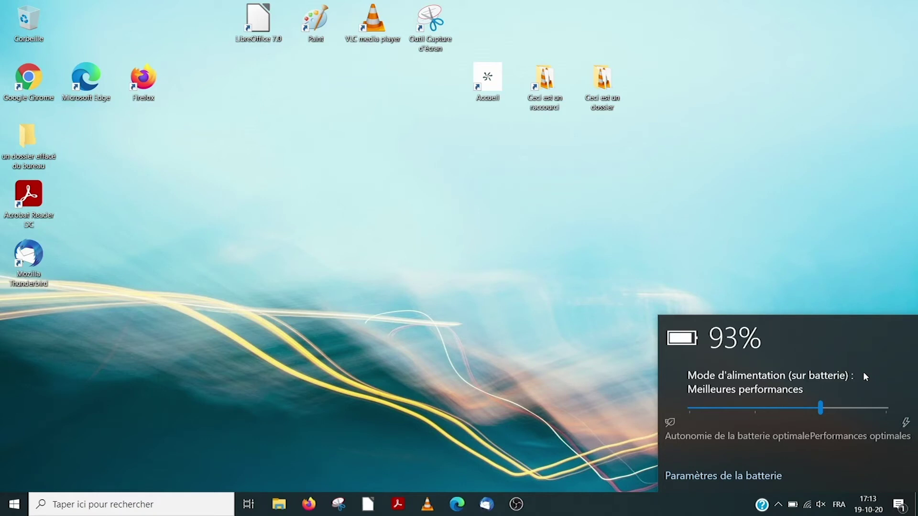
pyautogui.click(797, 507)
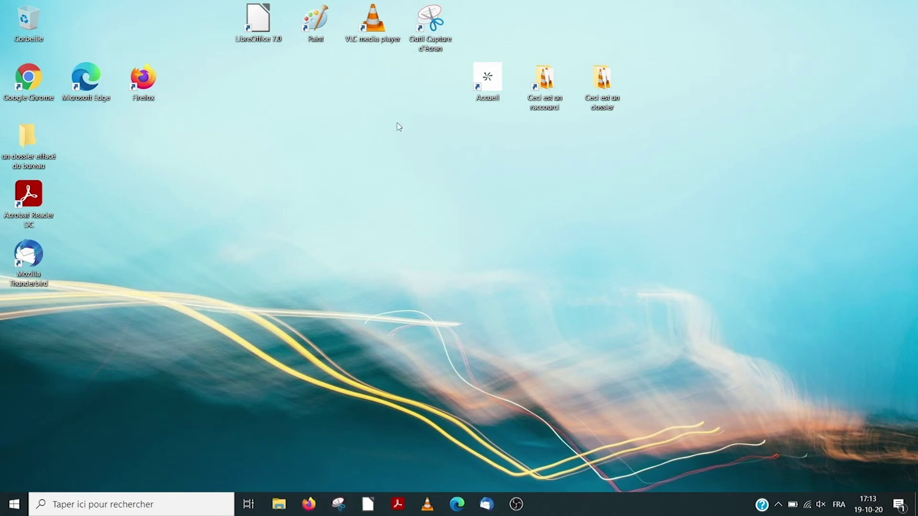
# Open Firefox on the RWLP site, then minimize and restore its window from the taskbar
pyautogui.click(309, 505)
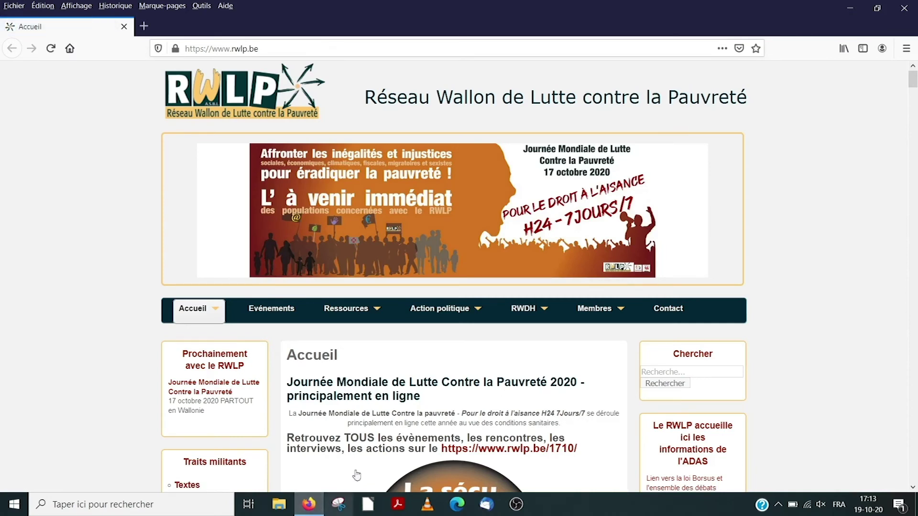
pyautogui.click(849, 7)
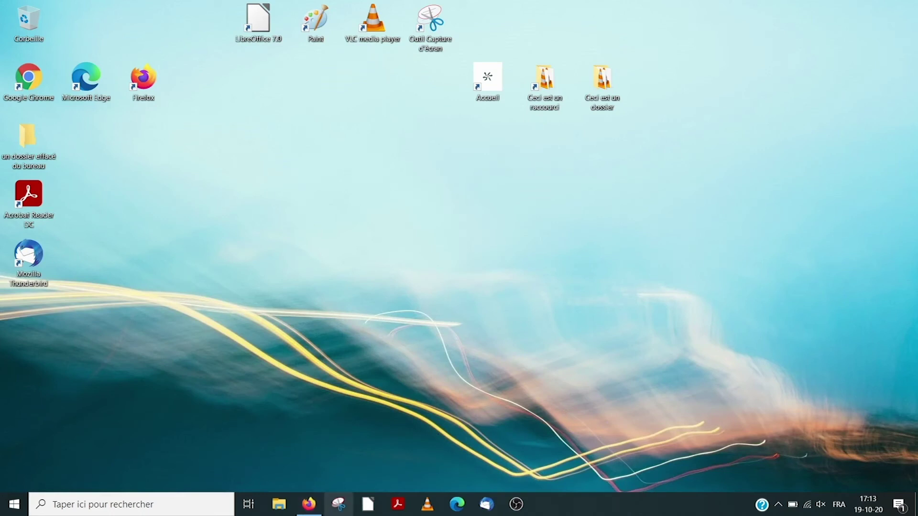
pyautogui.moveTo(309, 511)
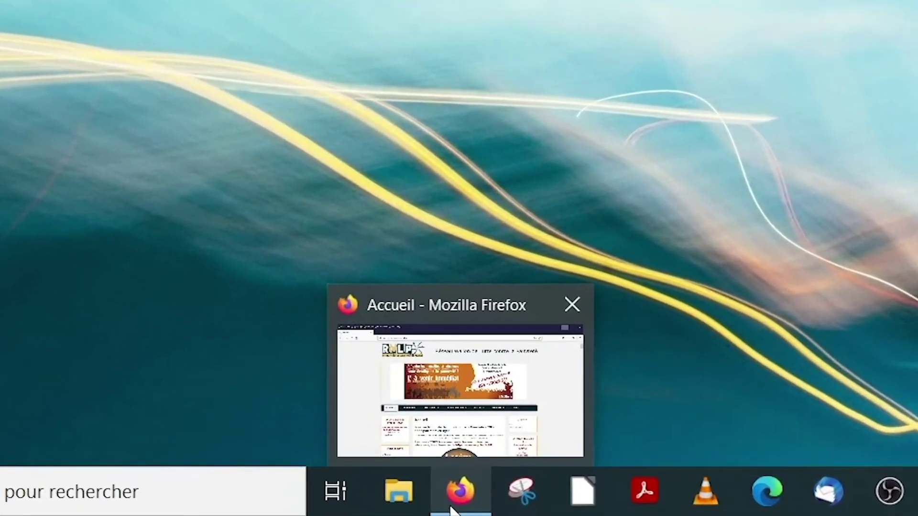
pyautogui.click(441, 510)
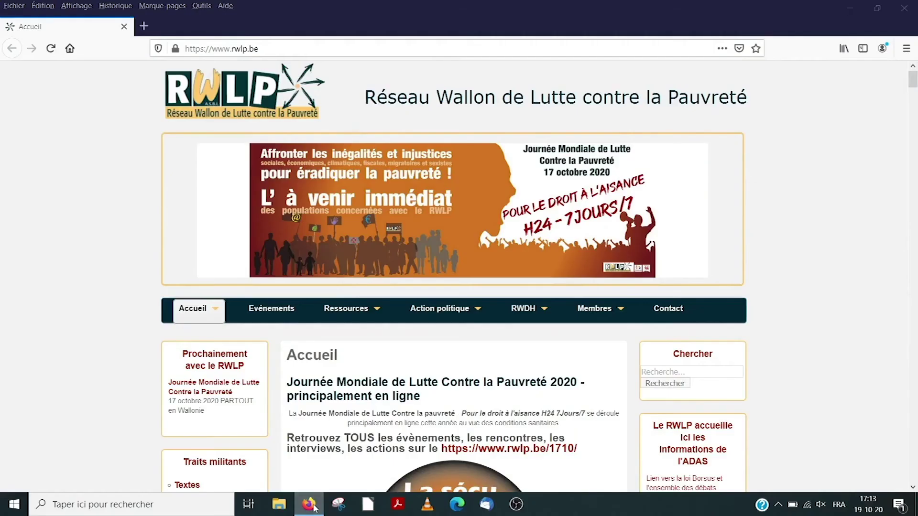
pyautogui.click(472, 501)
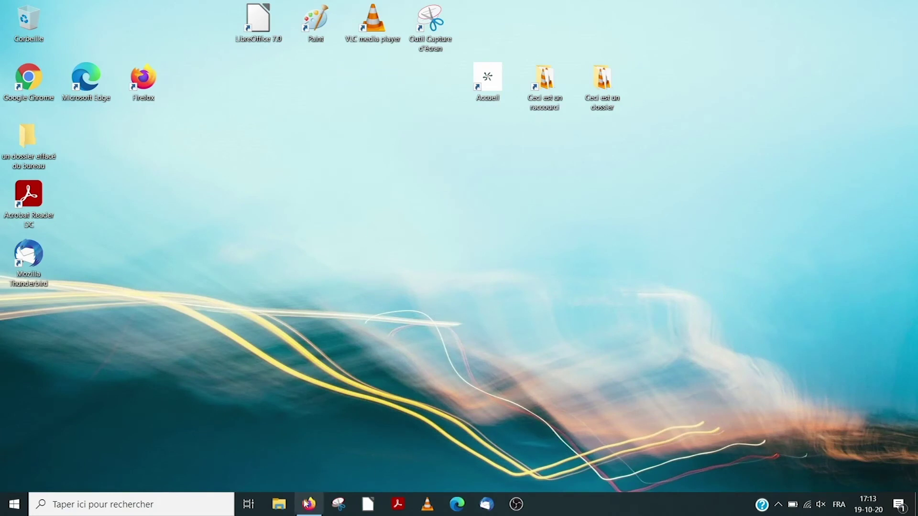
# Restore the RWLP page window, close Firefox, and launch File Explorer
pyautogui.click(310, 506)
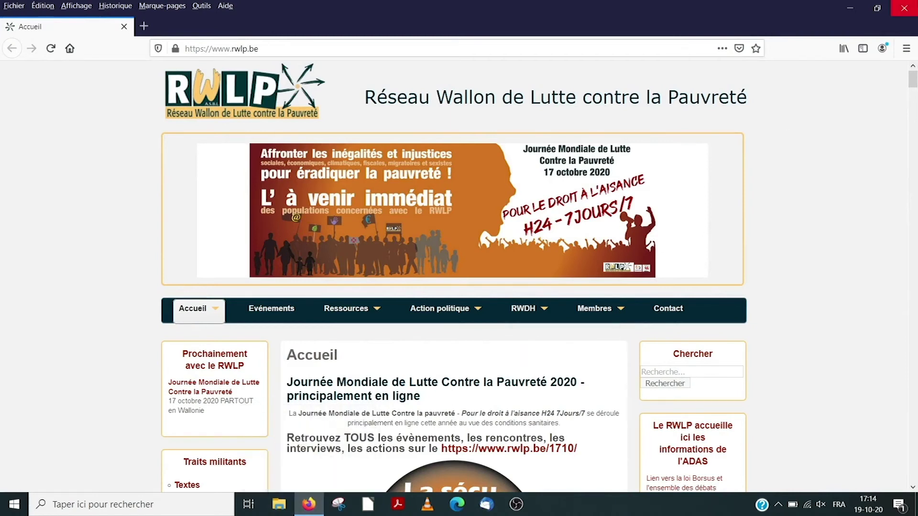
pyautogui.click(904, 8)
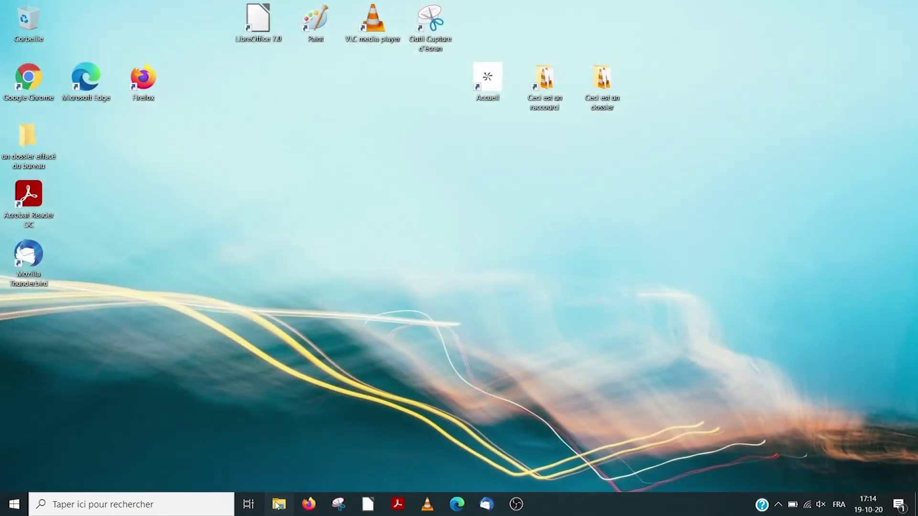
pyautogui.click(278, 505)
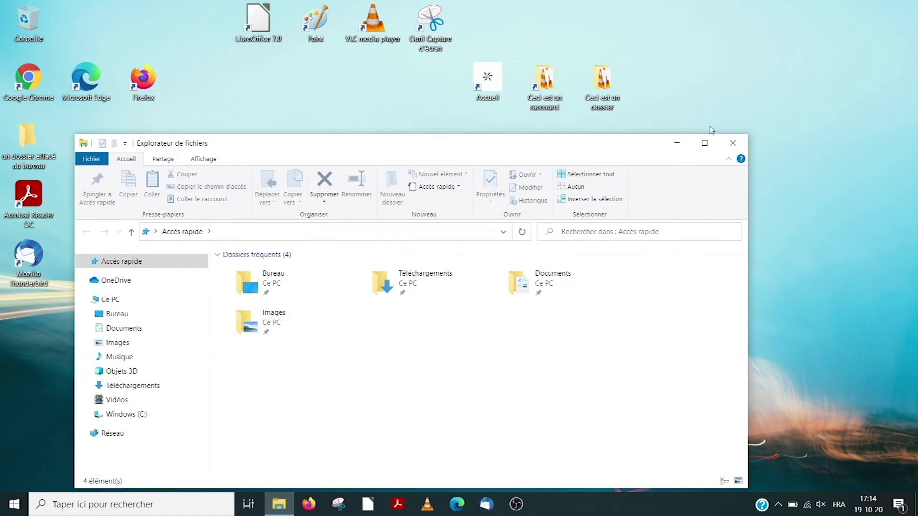
# Maximize the File Explorer window on Accès rapide, then minimize it to the taskbar
pyautogui.click(707, 143)
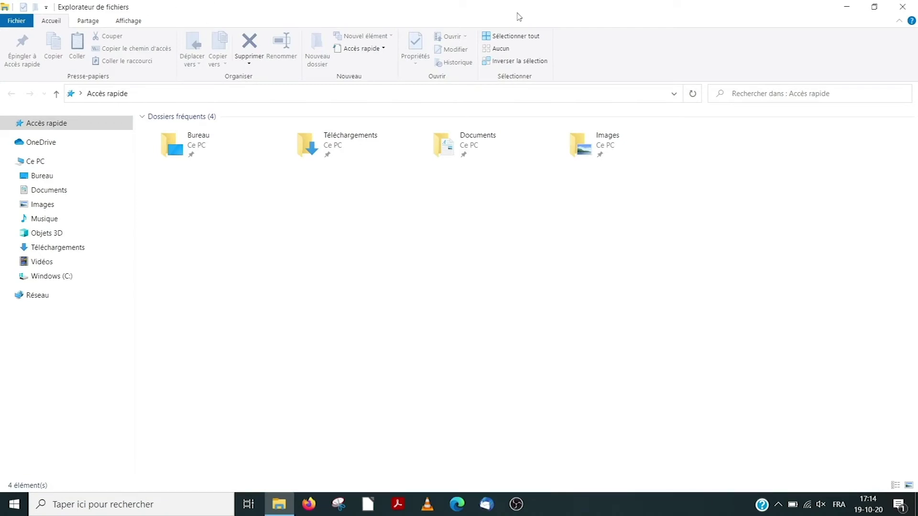
pyautogui.click(847, 6)
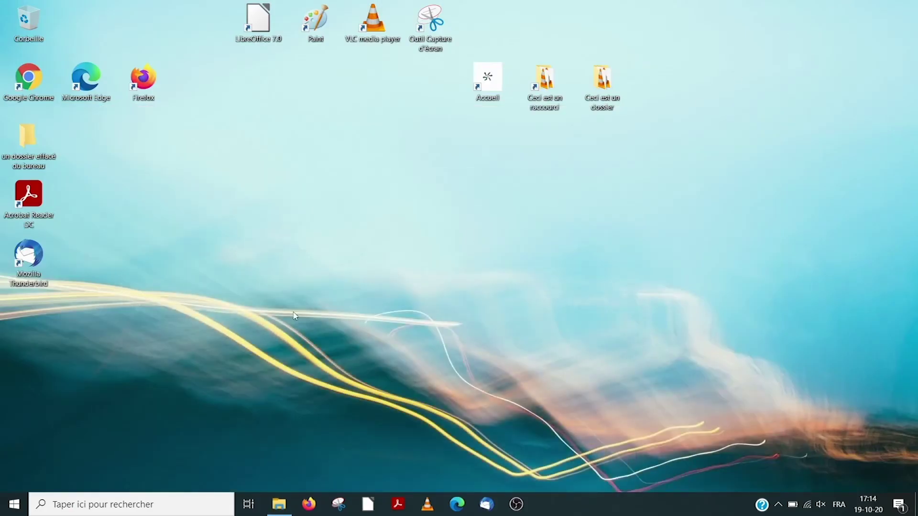
# Open the Windows search panel, try its Applications and Web filters, then close and reopen it
pyautogui.click(165, 498)
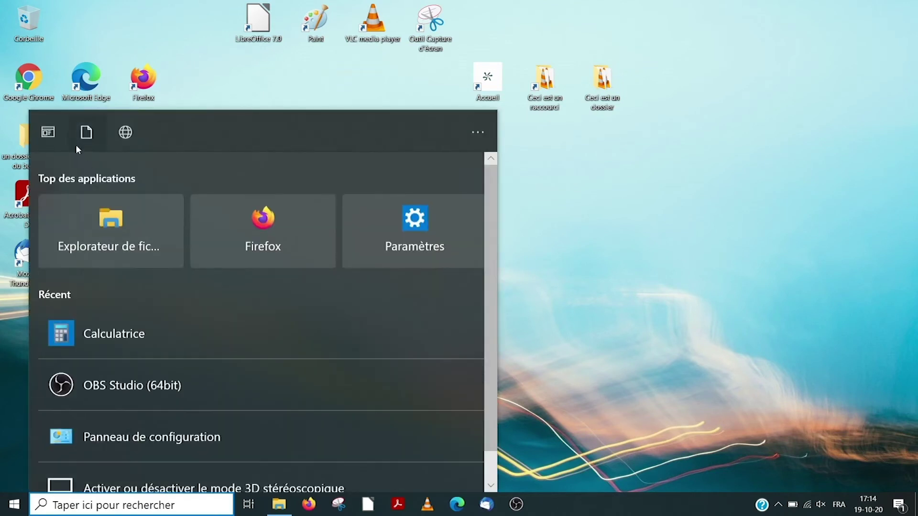
pyautogui.click(48, 133)
pyautogui.click(190, 132)
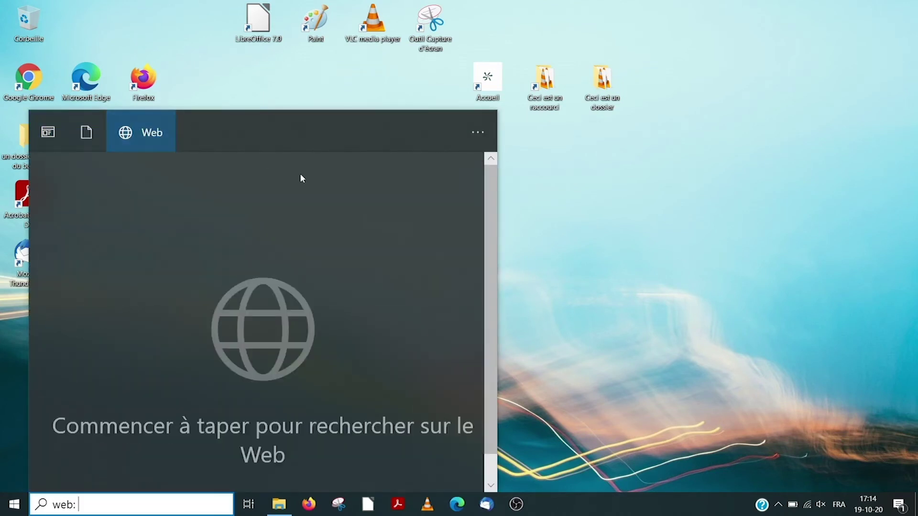
pyautogui.click(591, 263)
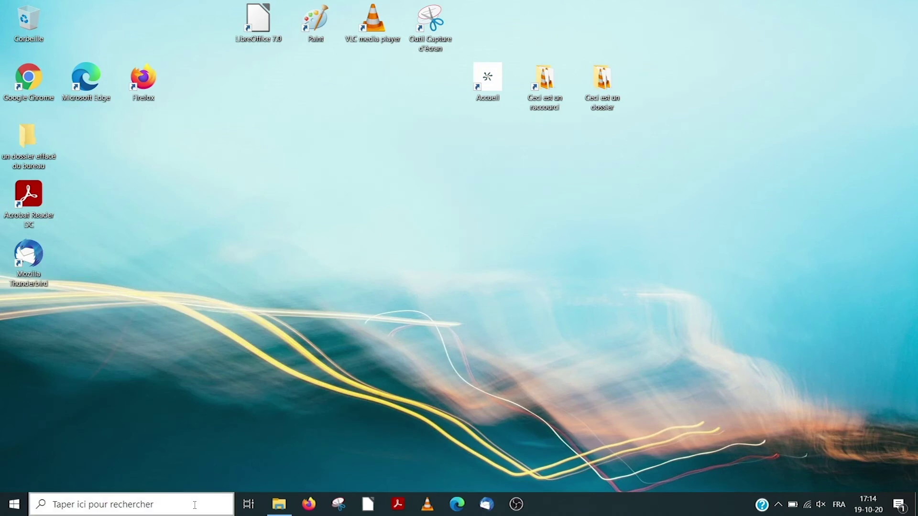
pyautogui.click(193, 466)
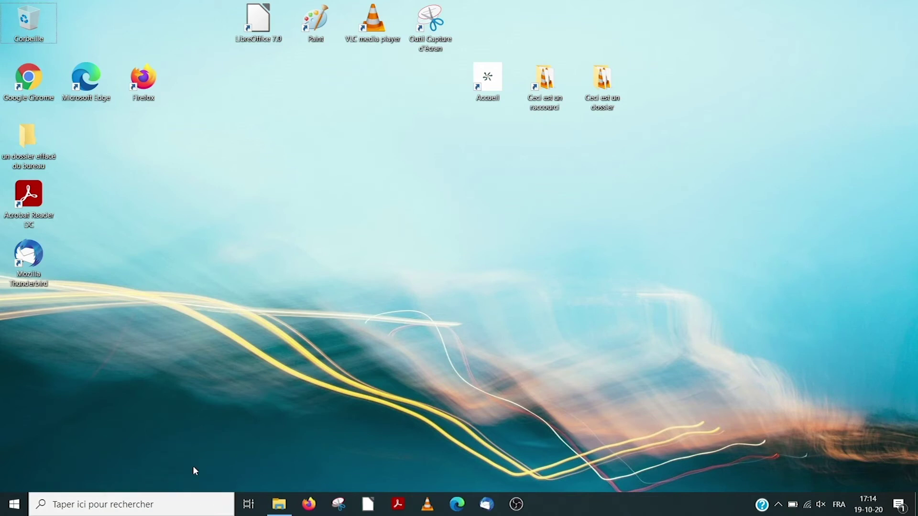
pyautogui.click(179, 507)
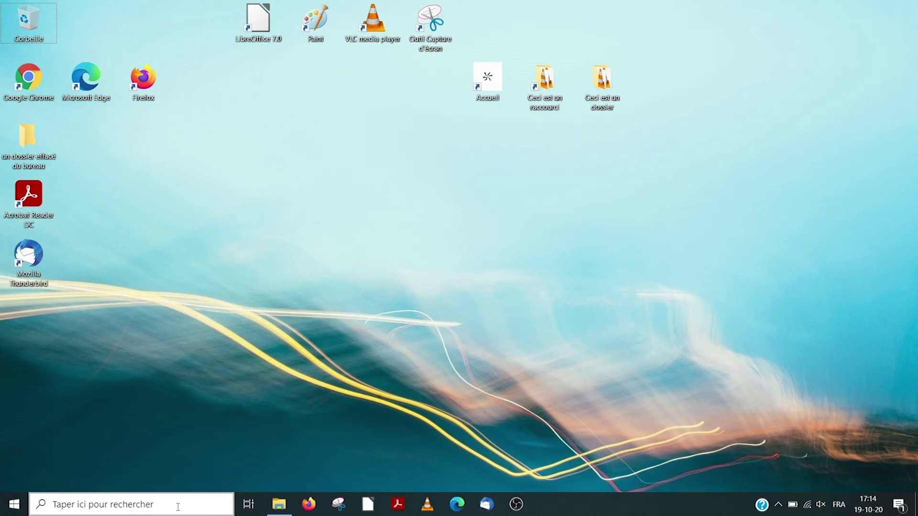
pyautogui.click(54, 505)
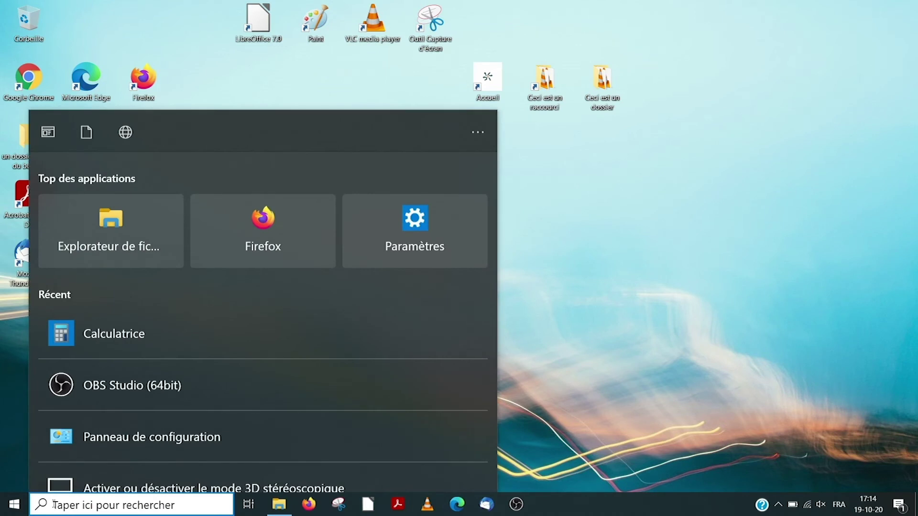
# Search 'cal', launch Calculatrice from the results, then close the Calculator
pyautogui.write('cal')
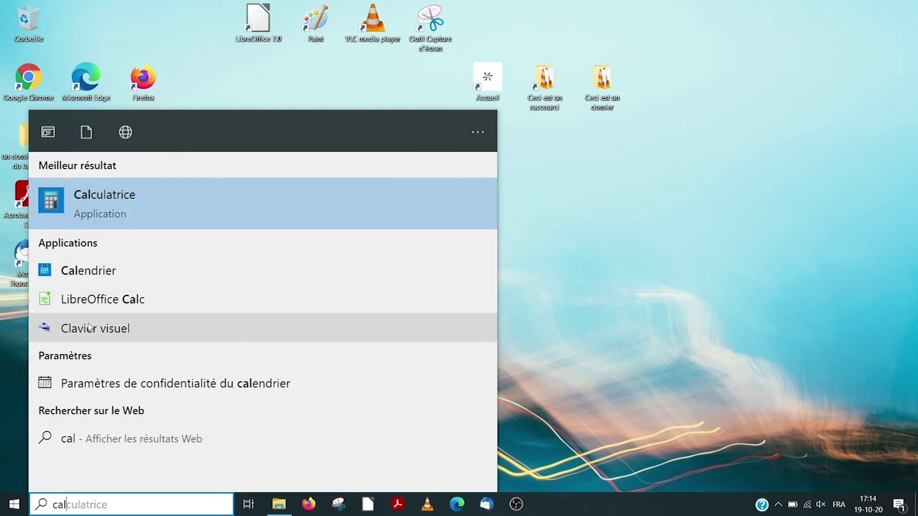
pyautogui.click(124, 206)
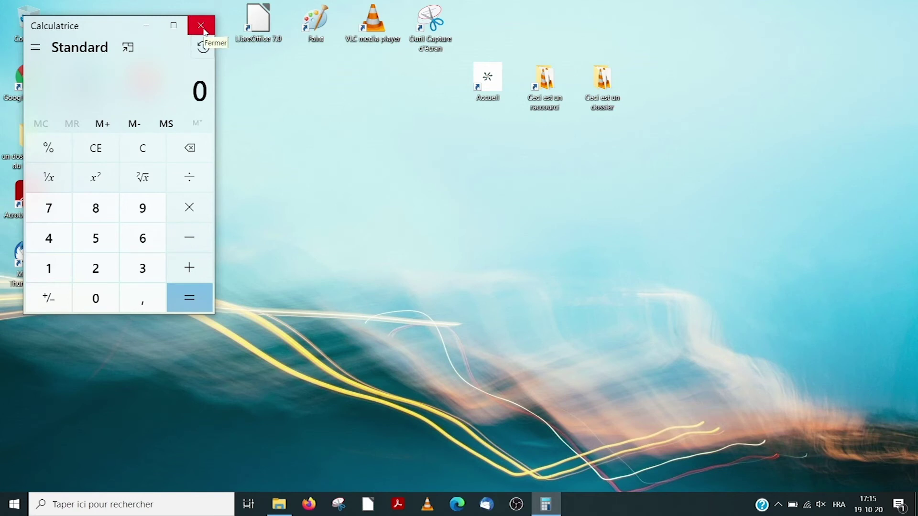
pyautogui.click(204, 31)
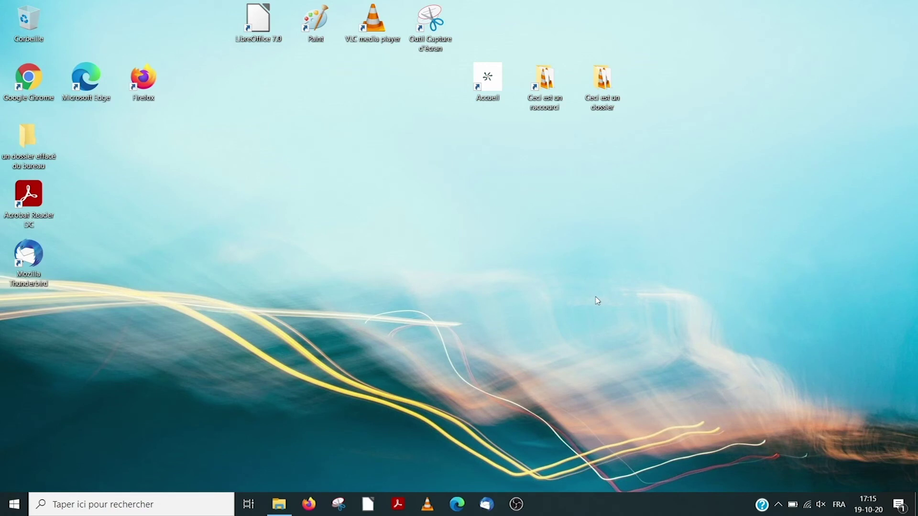
# Reopen the taskbar search and type 'cal' to bring up Calculatrice
pyautogui.press('Down')
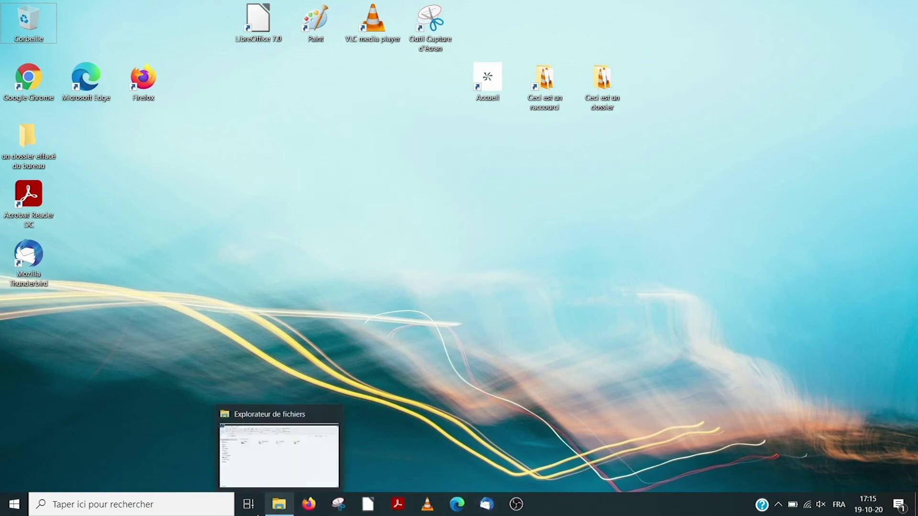
pyautogui.click(184, 508)
pyautogui.write('c')
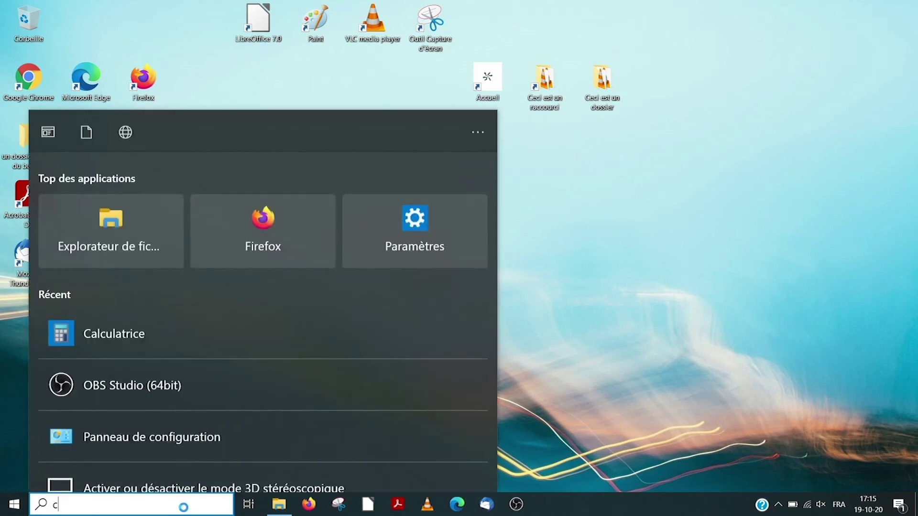
pyautogui.write('al')
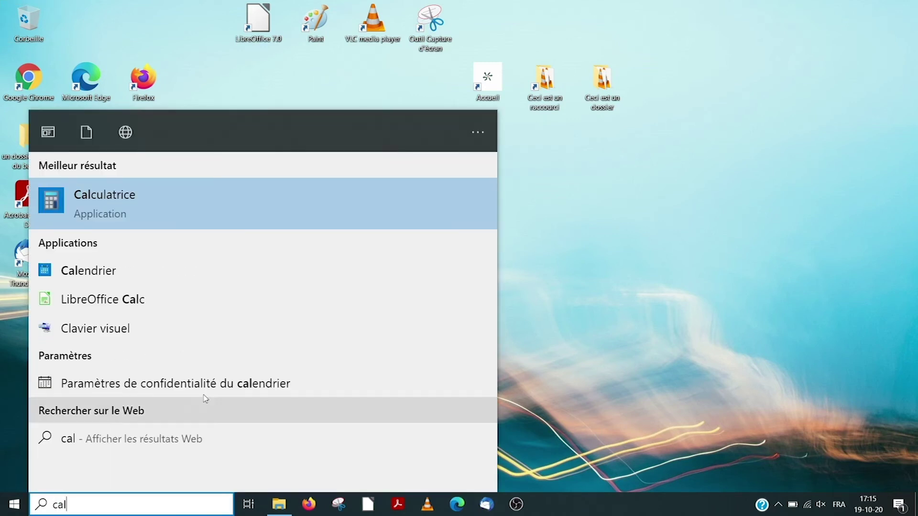
# Pin Calculatrice to the taskbar from the search results, then unpin it from the taskbar
pyautogui.rightClick(180, 221)
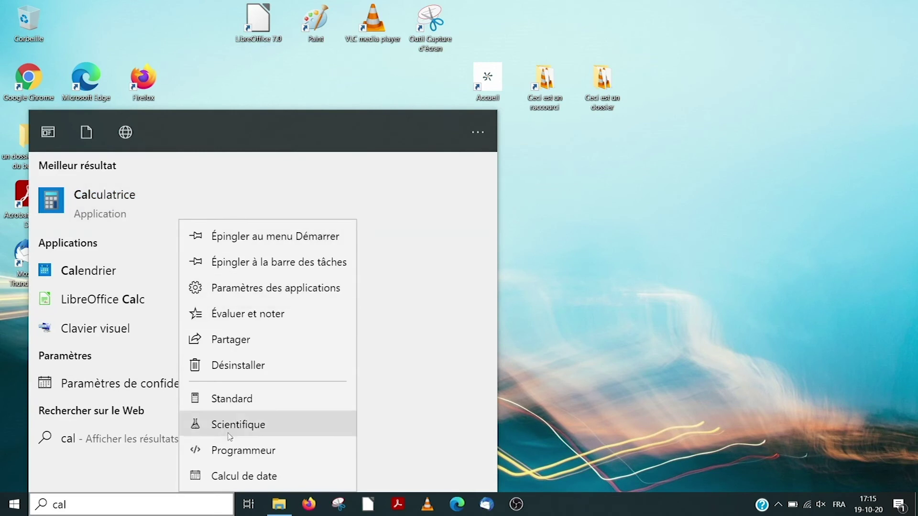
pyautogui.click(276, 269)
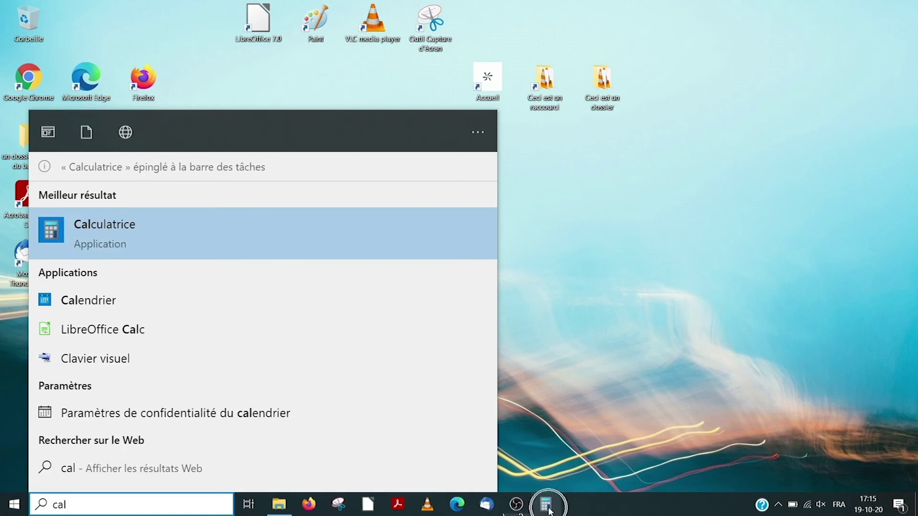
pyautogui.click(628, 514)
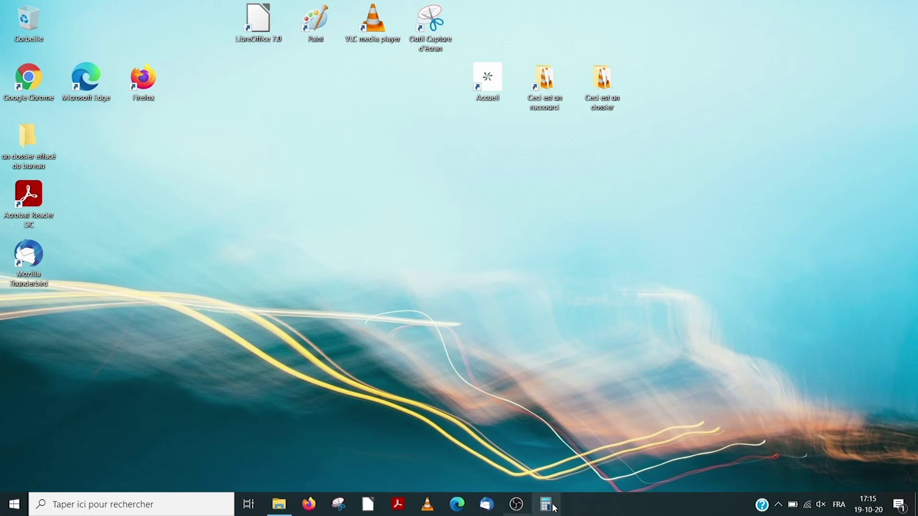
pyautogui.rightClick(554, 506)
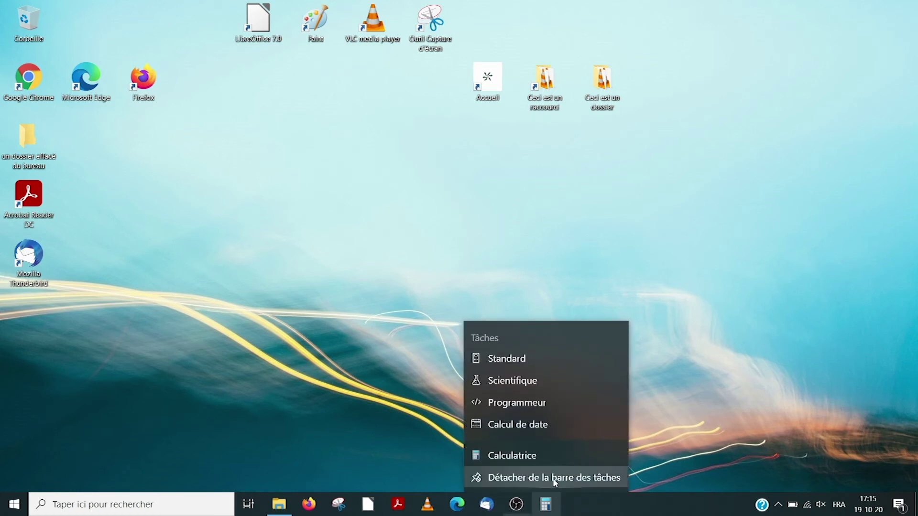
pyautogui.click(554, 478)
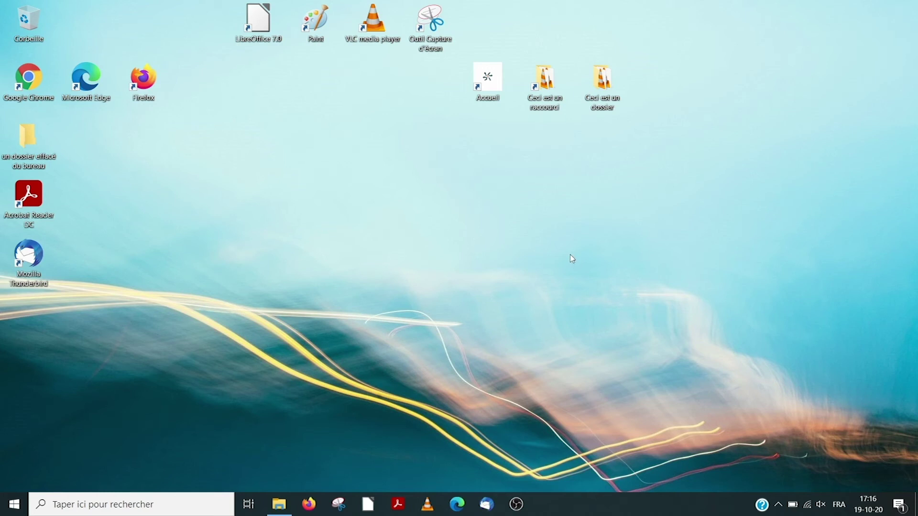
# Step through the 'Ceci est un raccourci' shortcut's context menu with arrow keys, previewing Envoyer vers, then dismiss it
pyautogui.rightClick(543, 97)
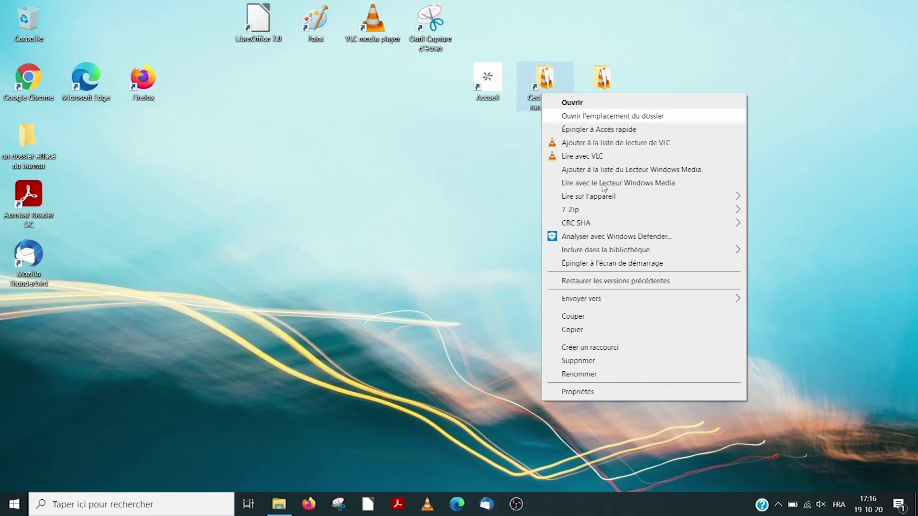
pyautogui.press('Down')
pyautogui.press('Down')
pyautogui.press('Down')
pyautogui.press('Down')
pyautogui.press('Down')
pyautogui.press('Down')
pyautogui.press('Left')
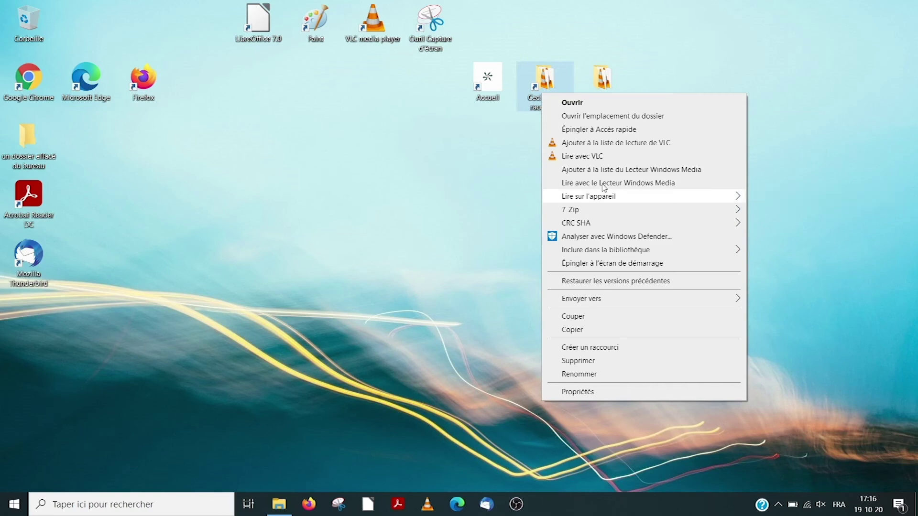
pyautogui.press('Down')
pyautogui.press('Down')
pyautogui.press('Down')
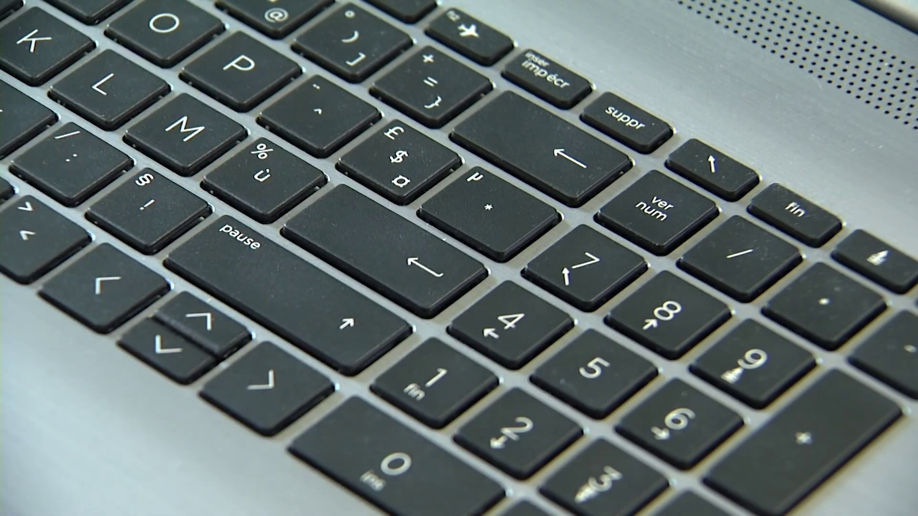
pyautogui.press('Down')
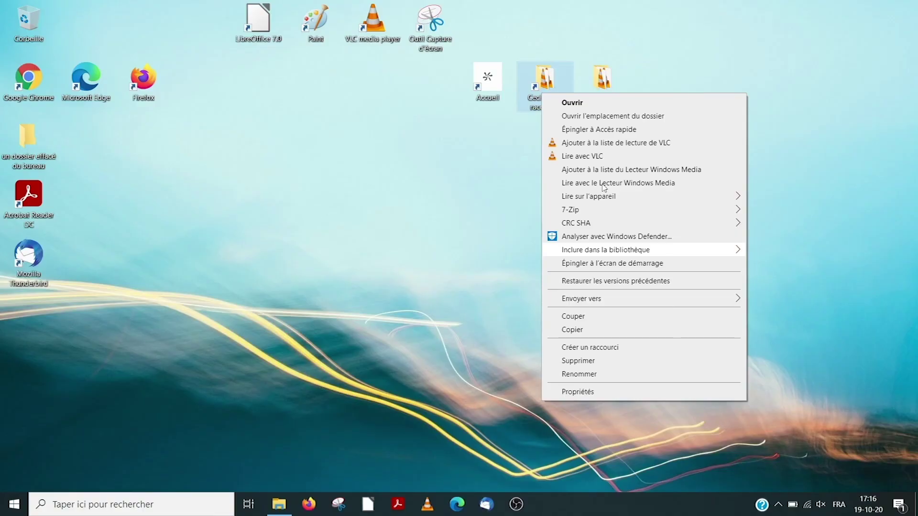
pyautogui.press('Down')
pyautogui.press('Down')
pyautogui.press('Down')
pyautogui.press('Right')
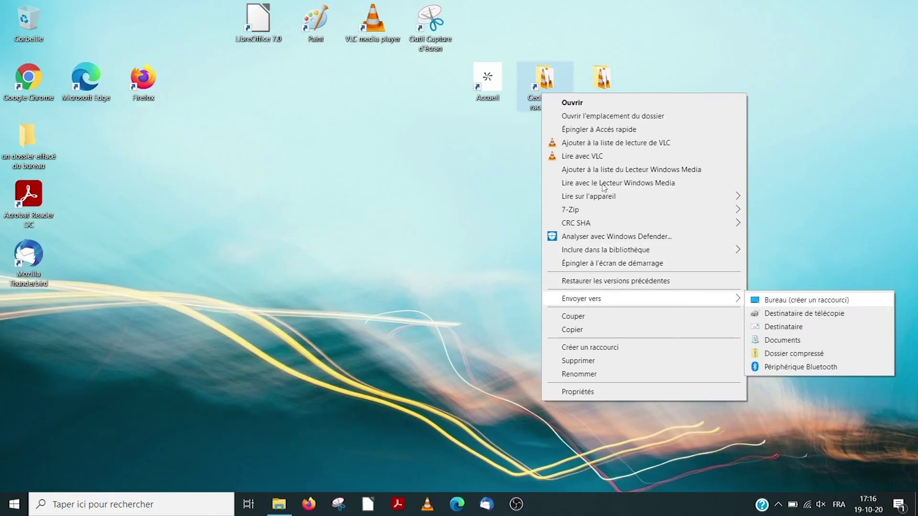
pyautogui.press('Left')
pyautogui.press('Up')
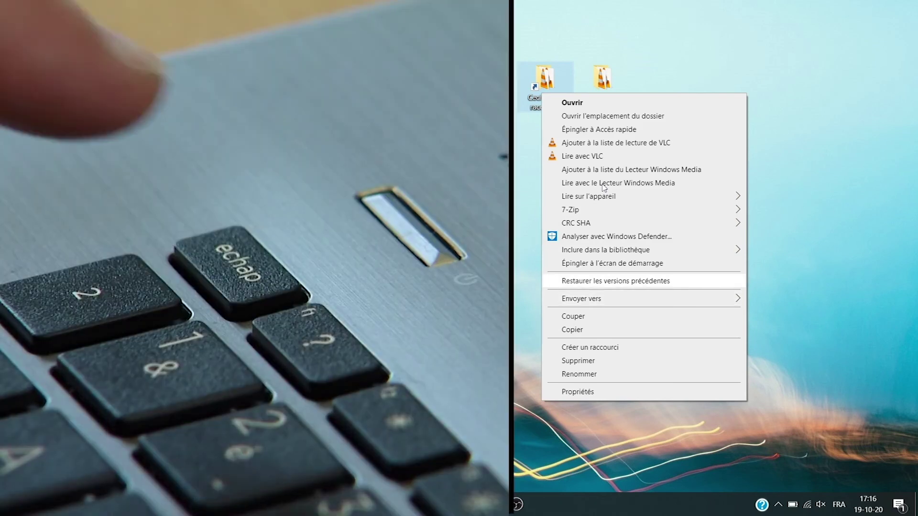
pyautogui.press('Escape')
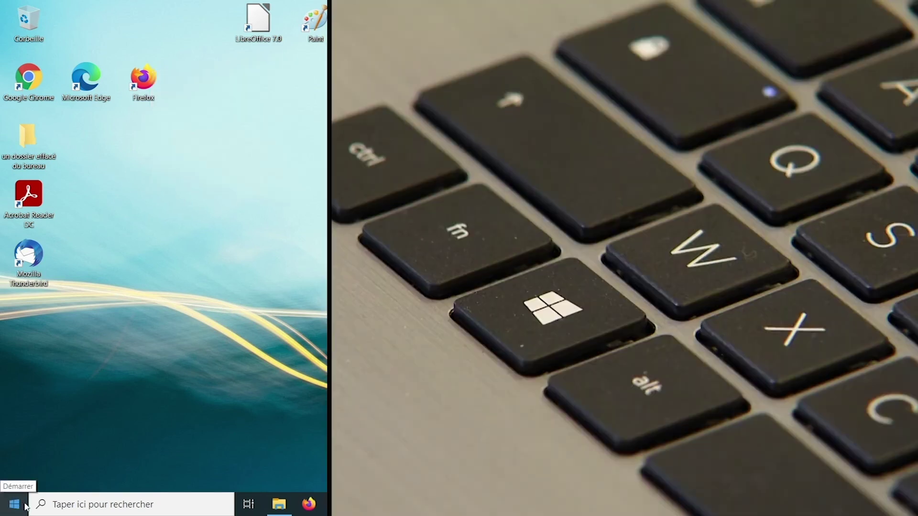
pyautogui.press('super')
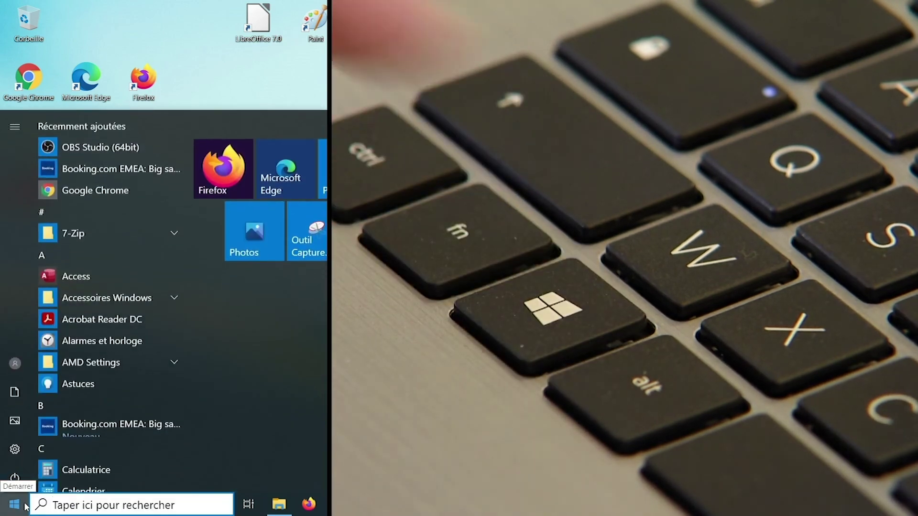
pyautogui.press('super')
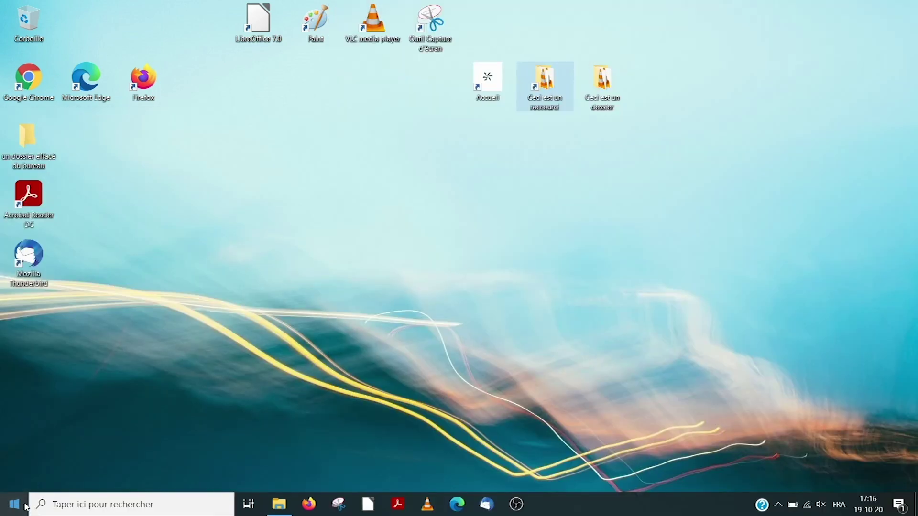
pyautogui.click(25, 507)
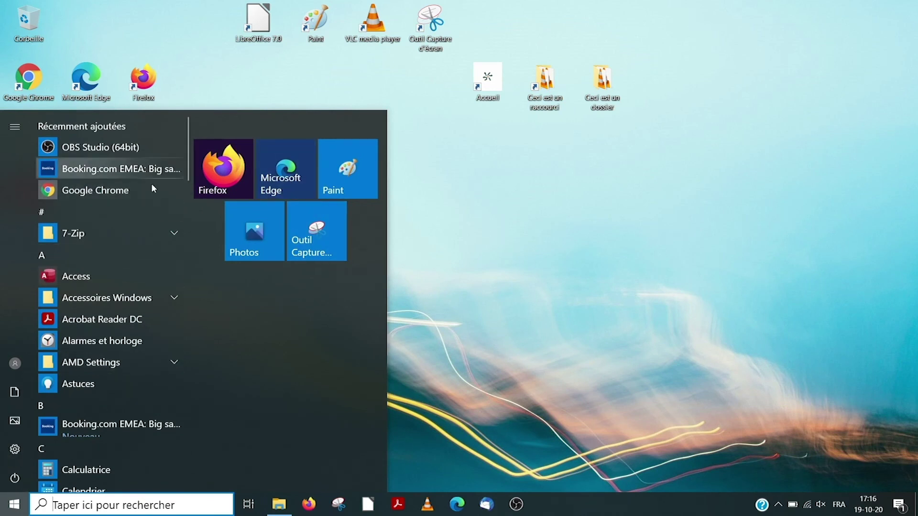
pyautogui.moveTo(15, 458)
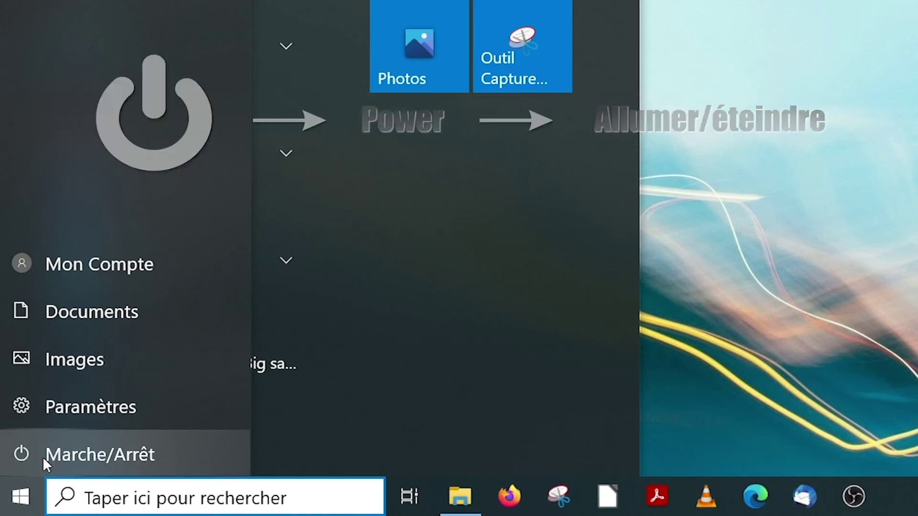
pyautogui.click(43, 459)
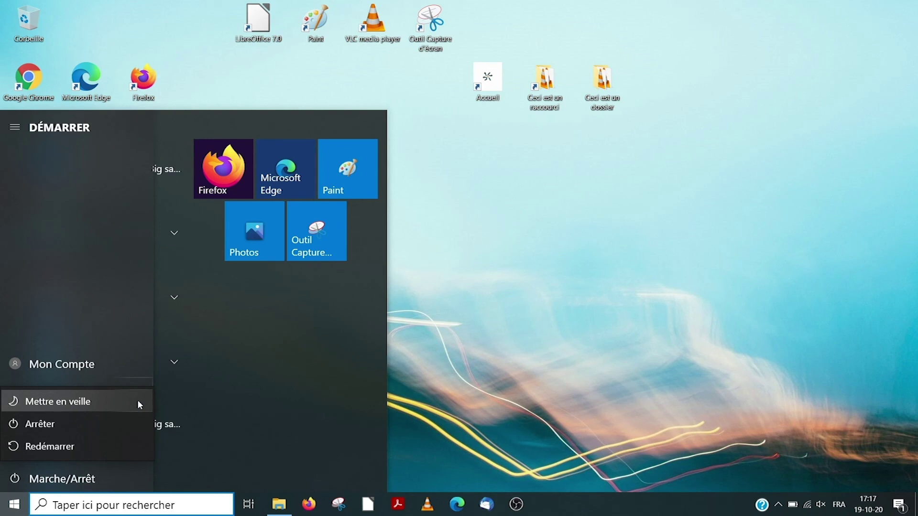
pyautogui.click(793, 505)
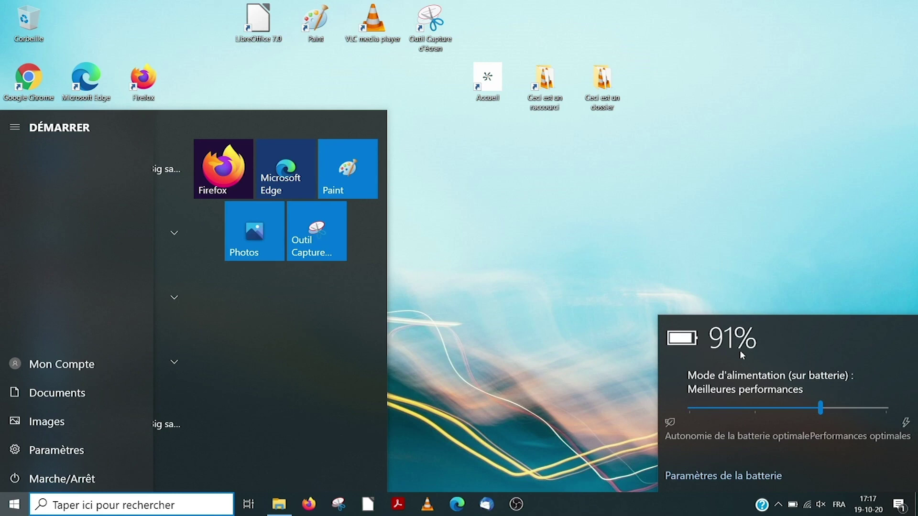
pyautogui.click(612, 391)
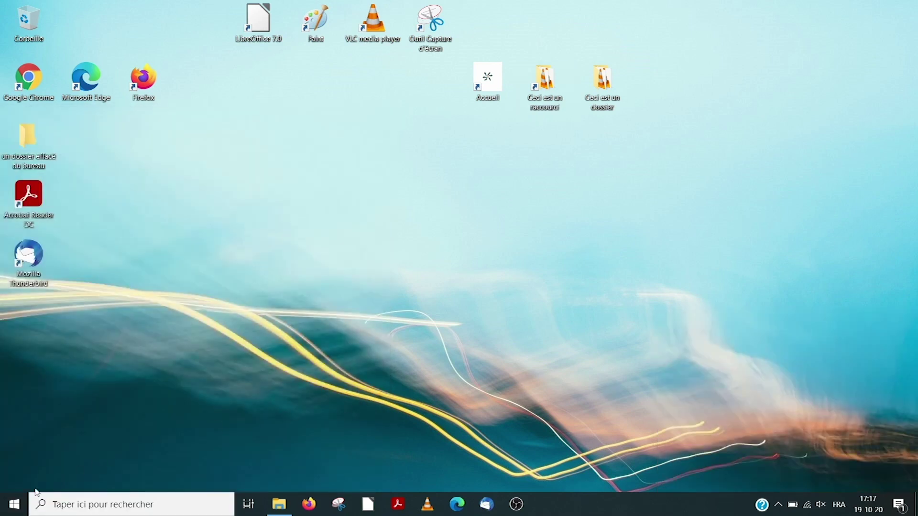
pyautogui.click(15, 504)
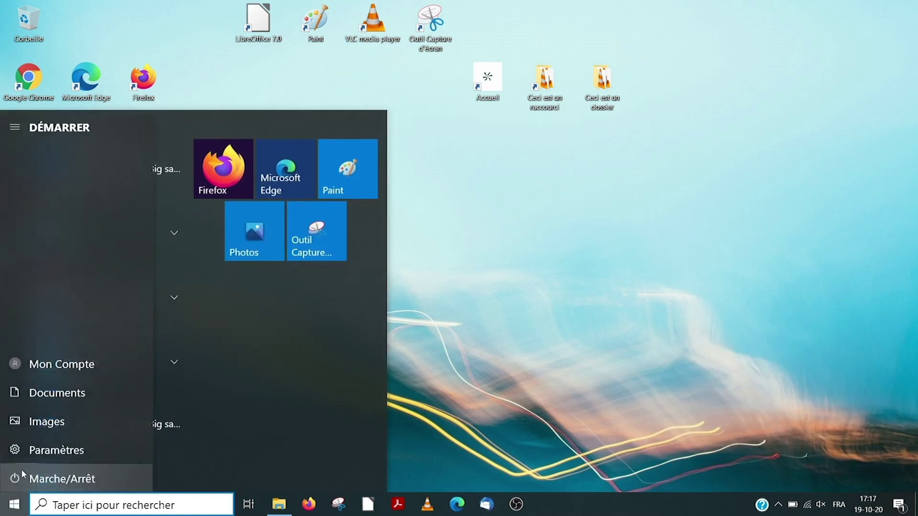
pyautogui.click(24, 477)
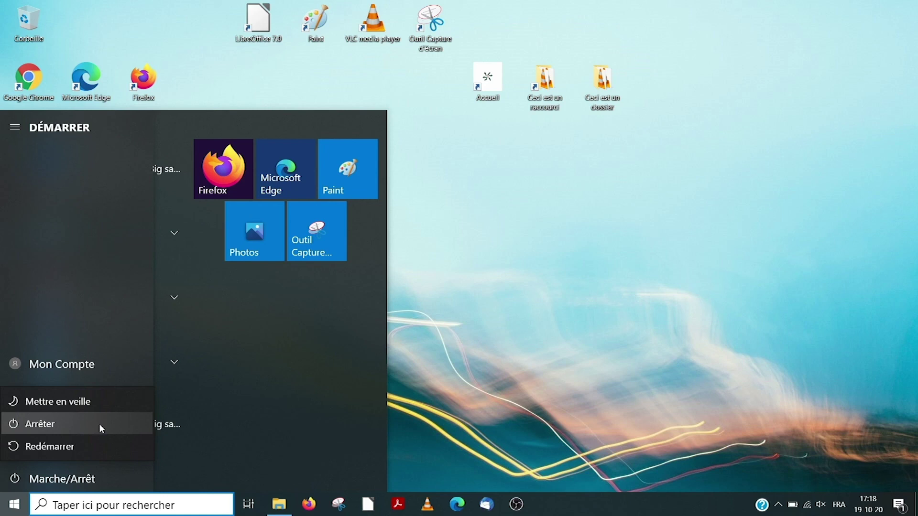
pyautogui.press('Escape')
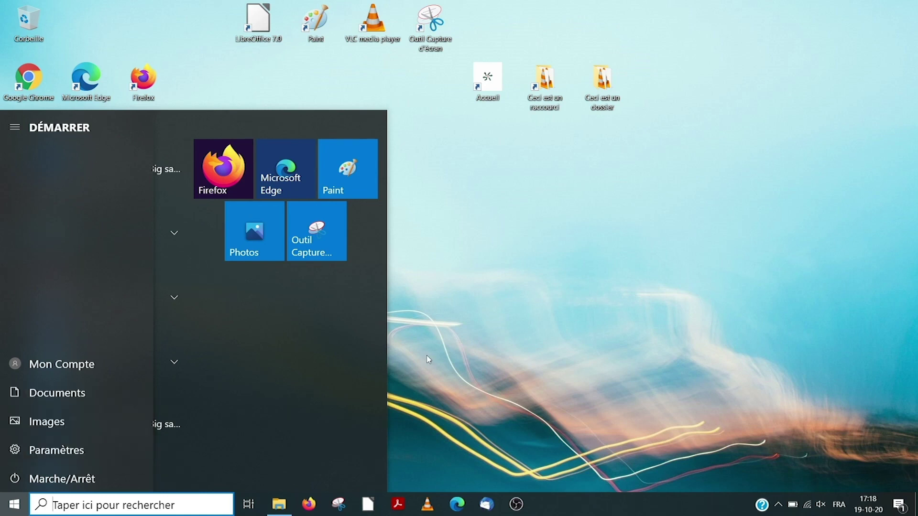
pyautogui.click(429, 360)
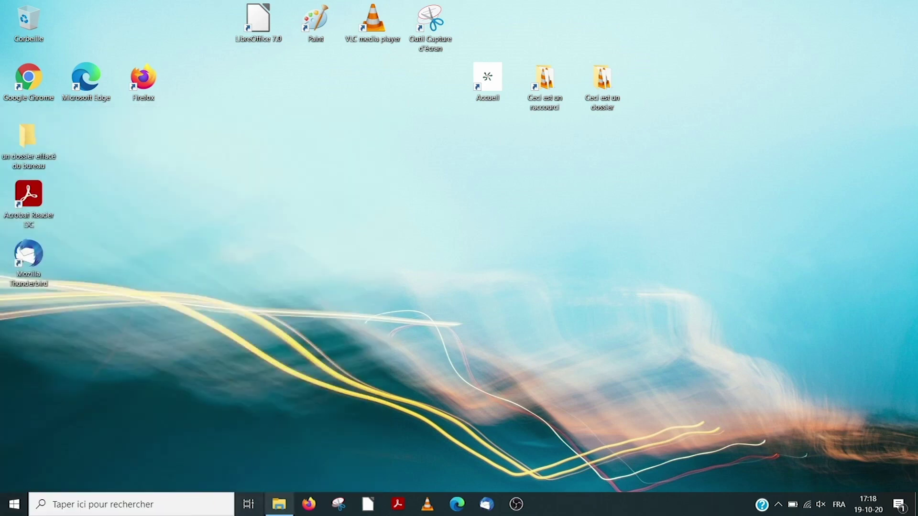
# Restore the minimised File Explorer window from the taskbar and close it
pyautogui.click(607, 502)
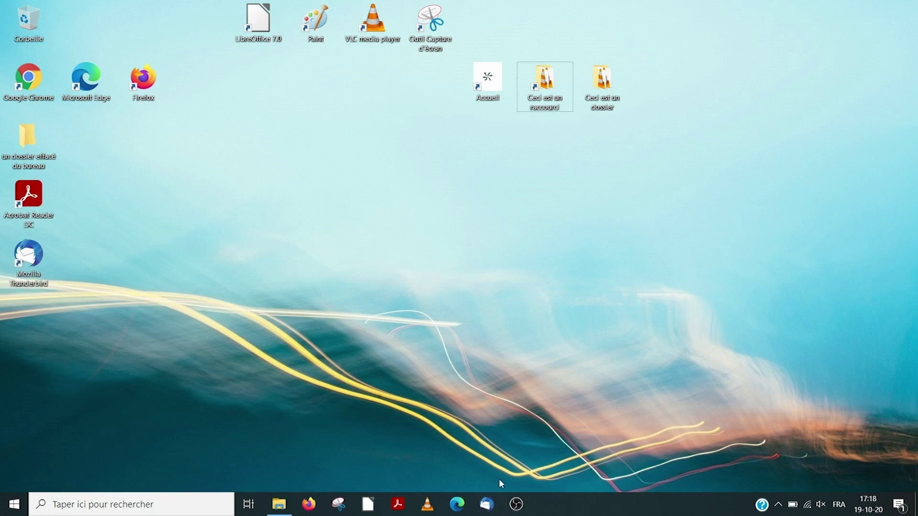
pyautogui.click(427, 511)
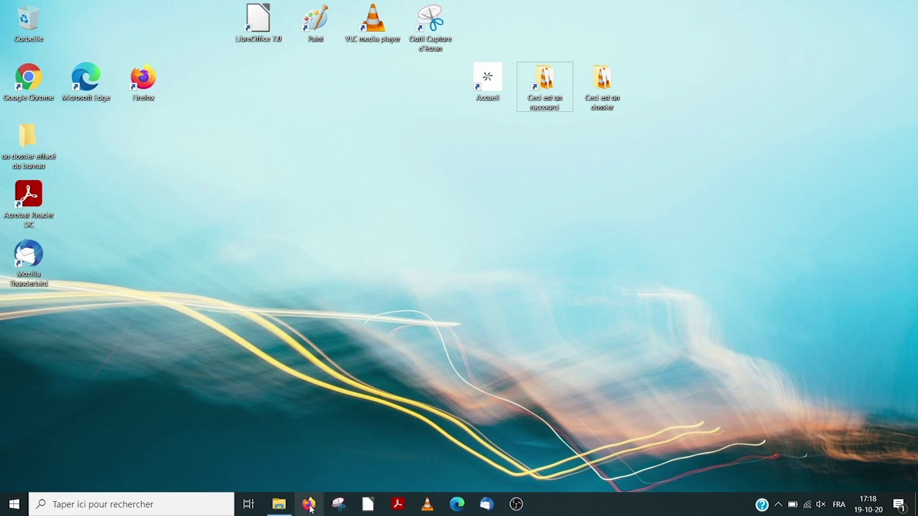
pyautogui.moveTo(281, 507)
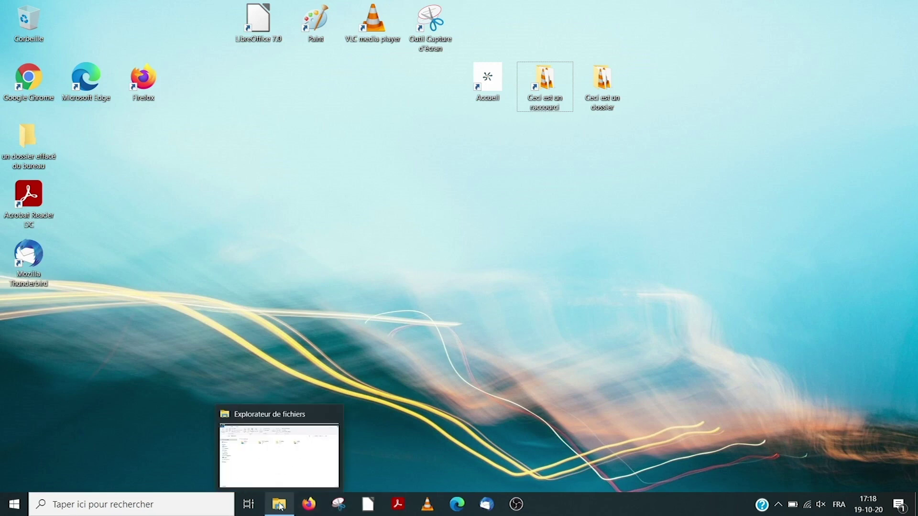
pyautogui.moveTo(288, 460)
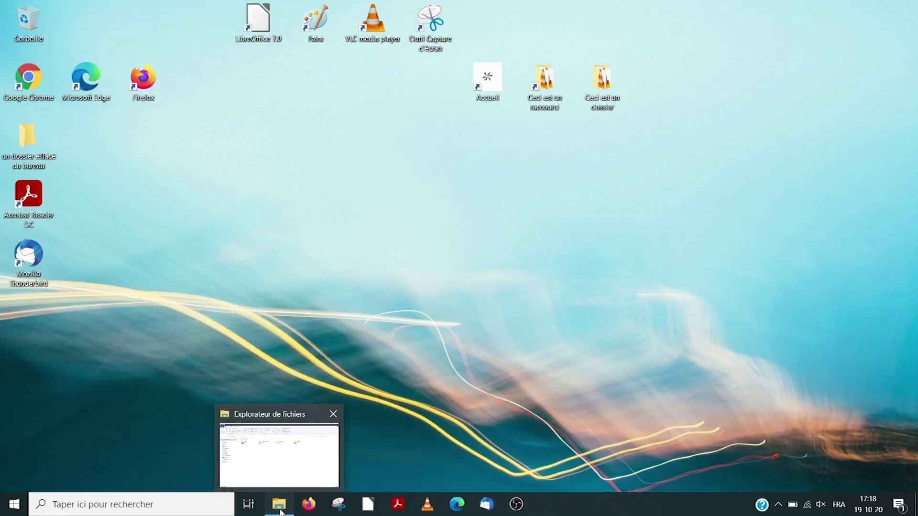
pyautogui.click(282, 512)
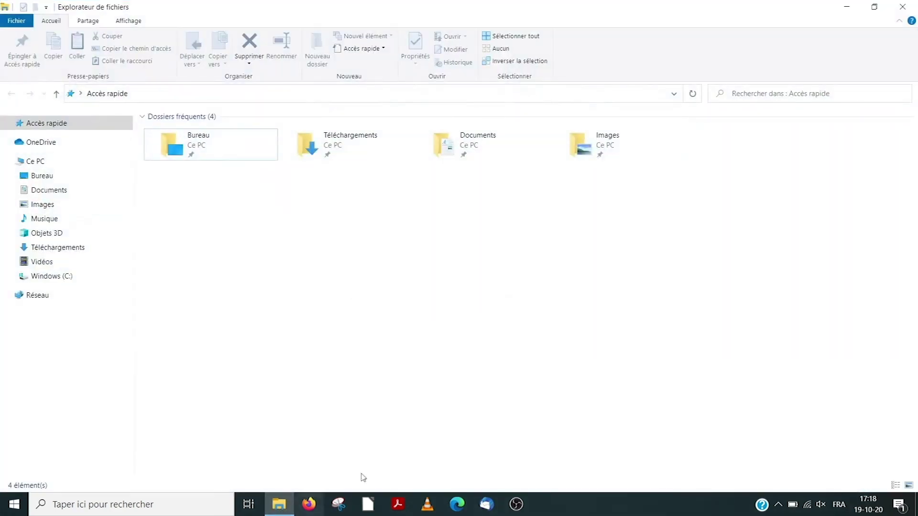
pyautogui.click(900, 5)
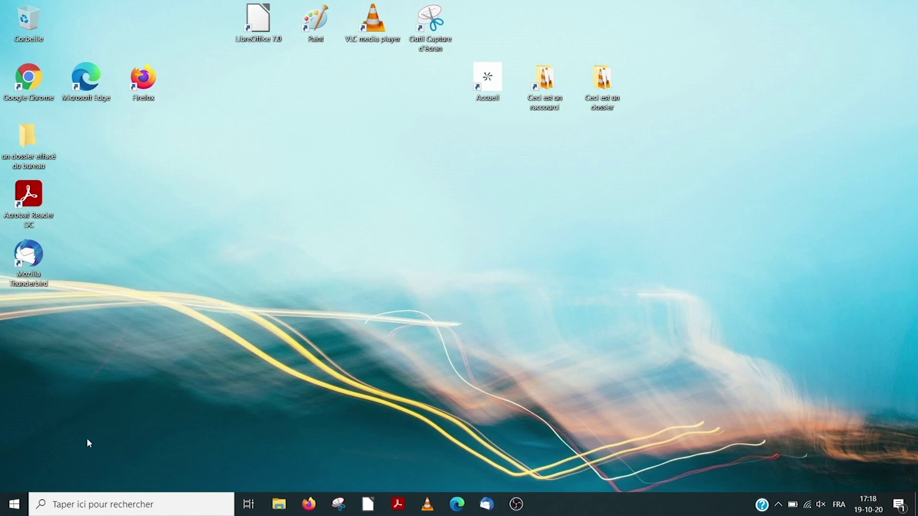
# Shut down the computer with Start > Marche/Arrêt > Arrêter
pyautogui.click(14, 504)
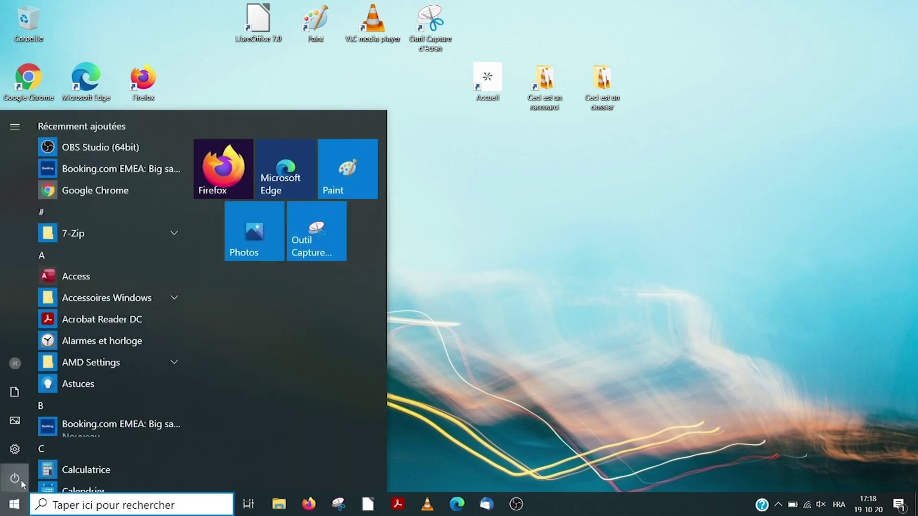
pyautogui.click(41, 478)
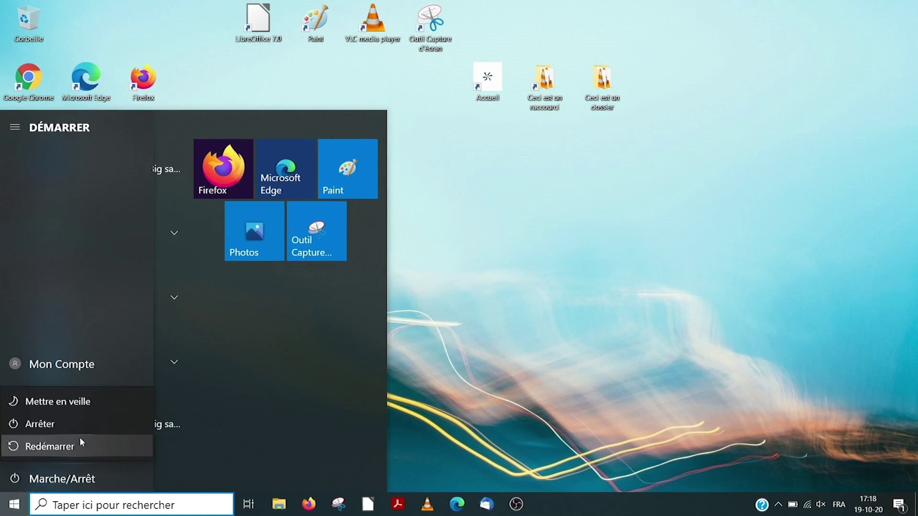
pyautogui.click(88, 426)
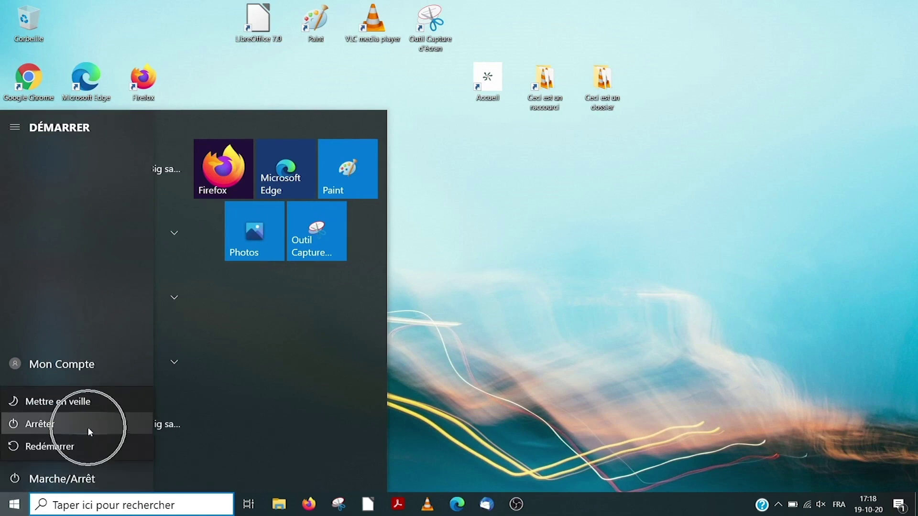